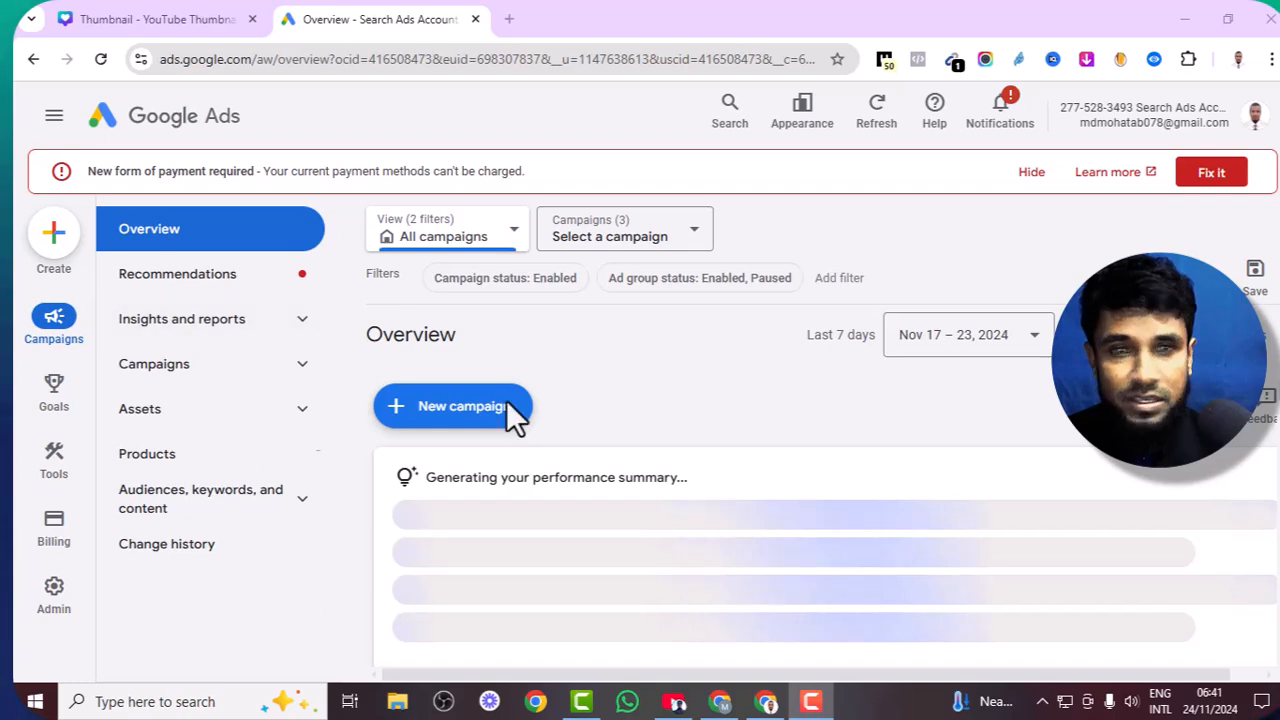
Step: Open the Data manager from the account tools and hide the payment notice
{"action": "mouse_move", "coordinate": [57, 465]}
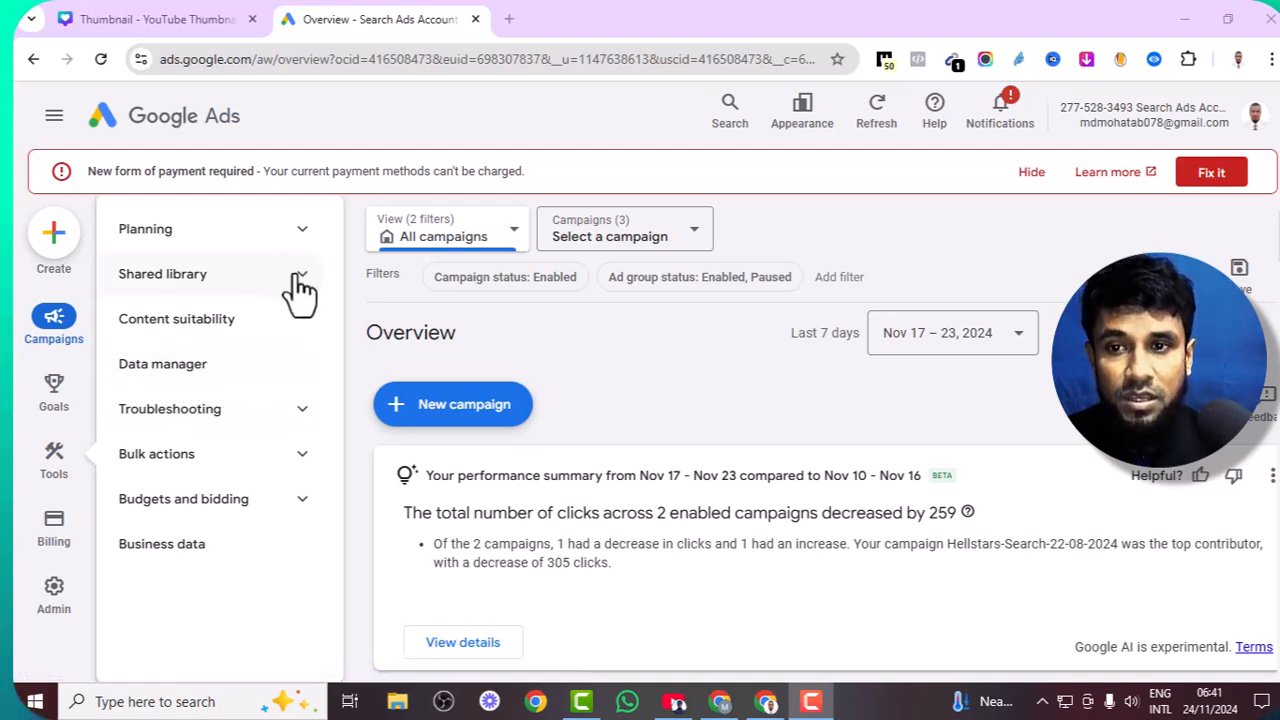
{"action": "left_click", "coordinate": [220, 370]}
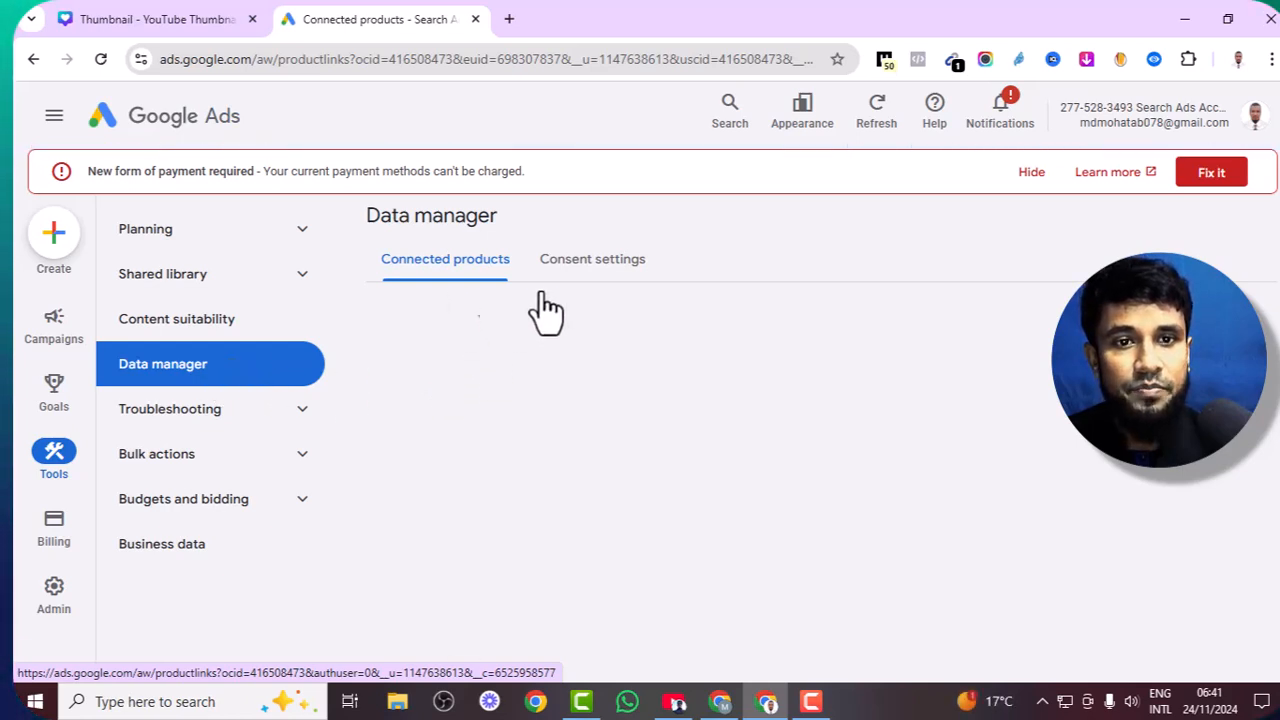
{"action": "left_click", "coordinate": [1033, 176]}
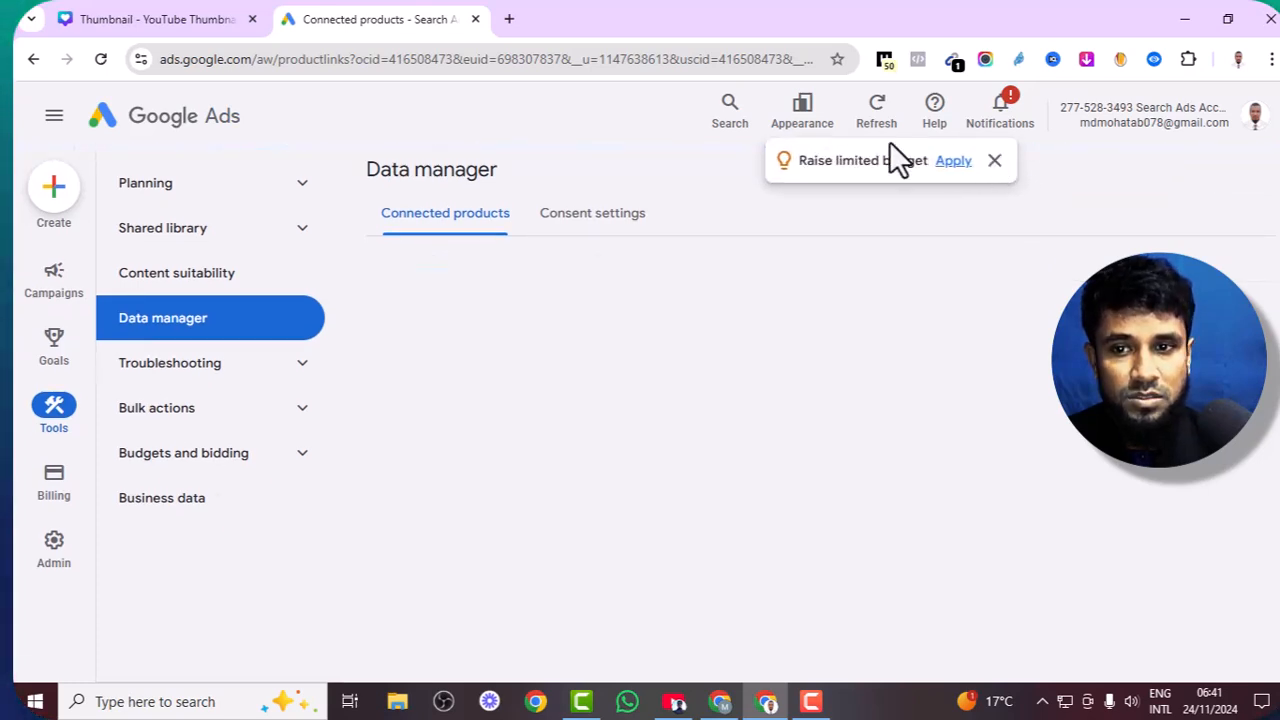
Step: Open the Audience manager from the Shared library and reload Google Ads to its new version
{"action": "left_click", "coordinate": [305, 233]}
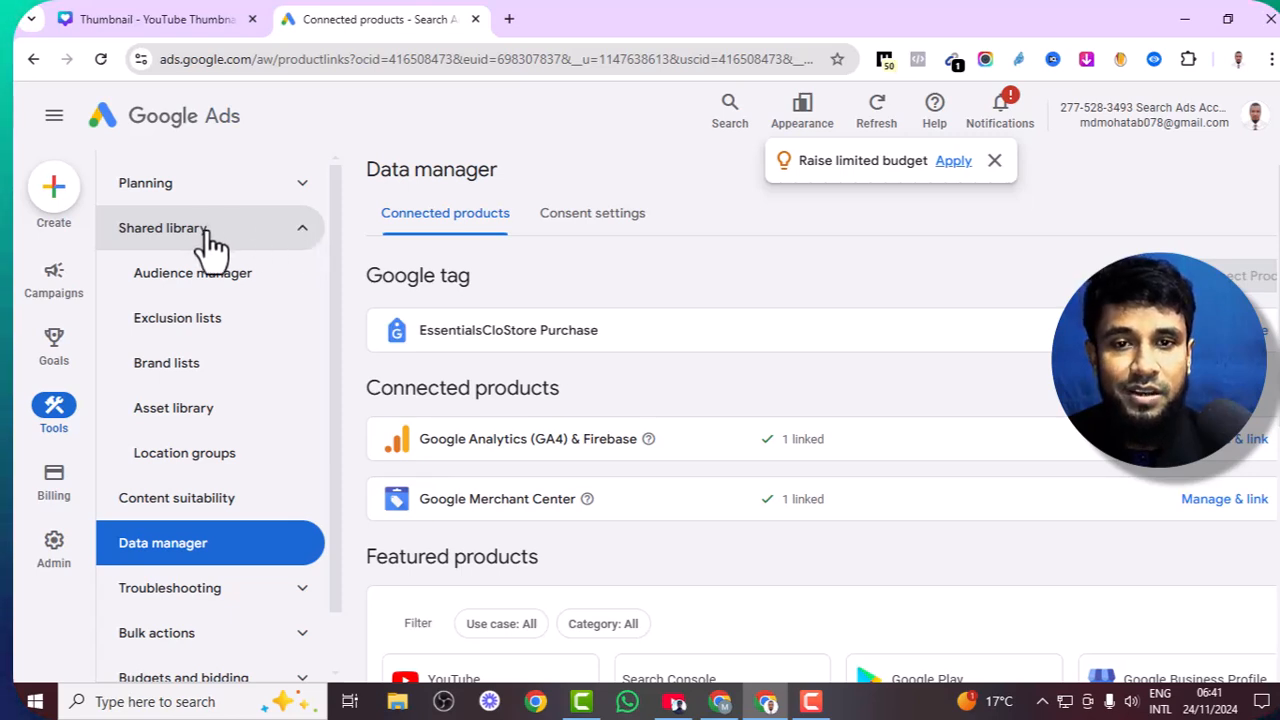
{"action": "left_click", "coordinate": [194, 292]}
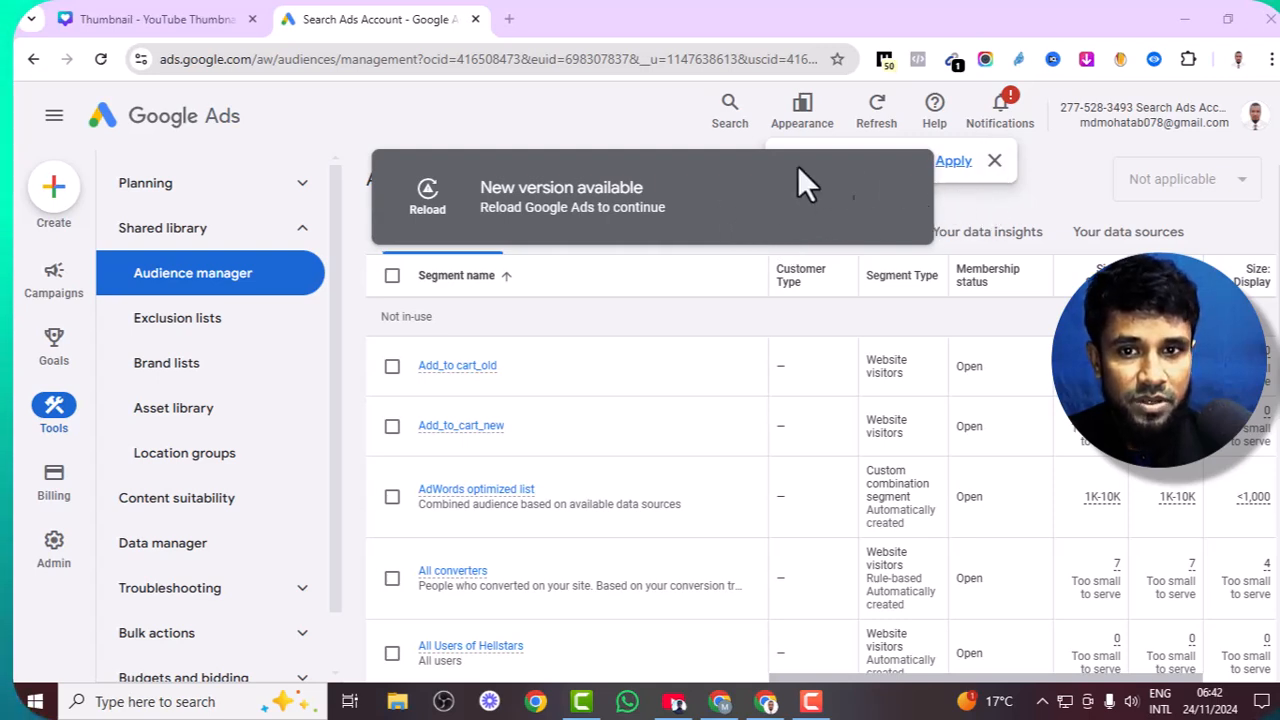
{"action": "left_click", "coordinate": [429, 205]}
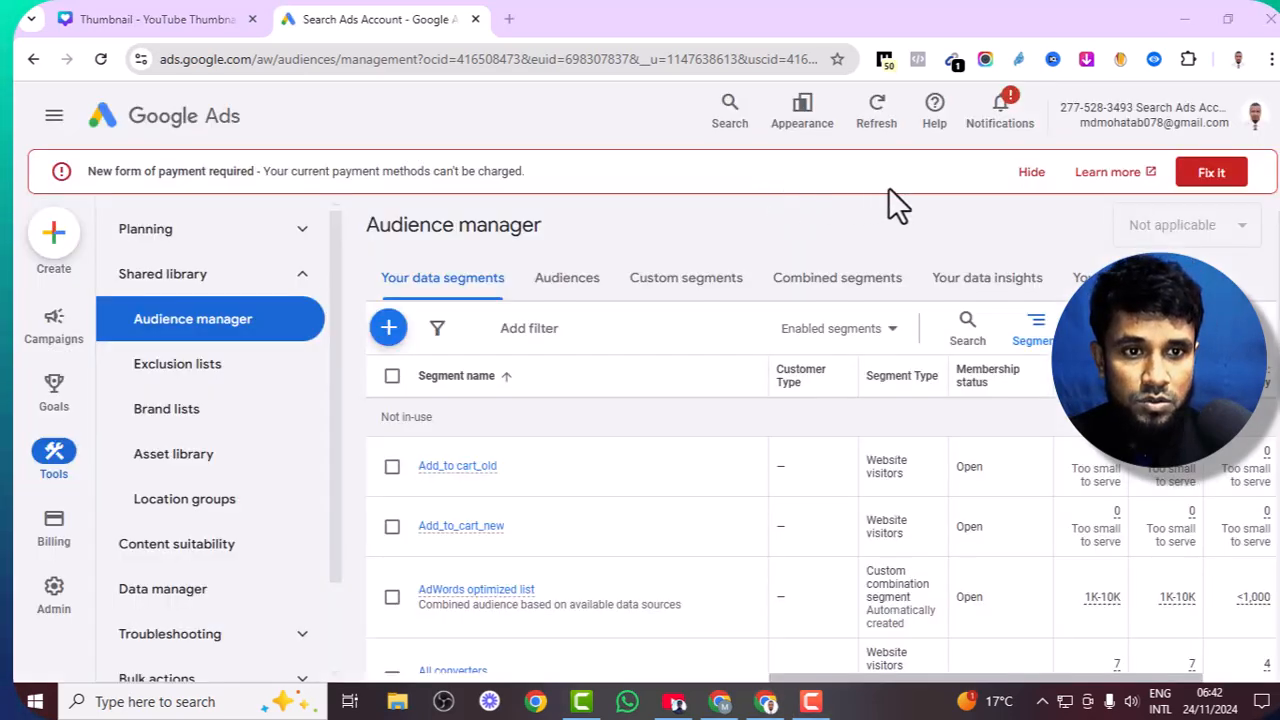
Step: Show the Audiences list, hide the payment notice and view the details of the existing remarketing audience
{"action": "left_click", "coordinate": [571, 287]}
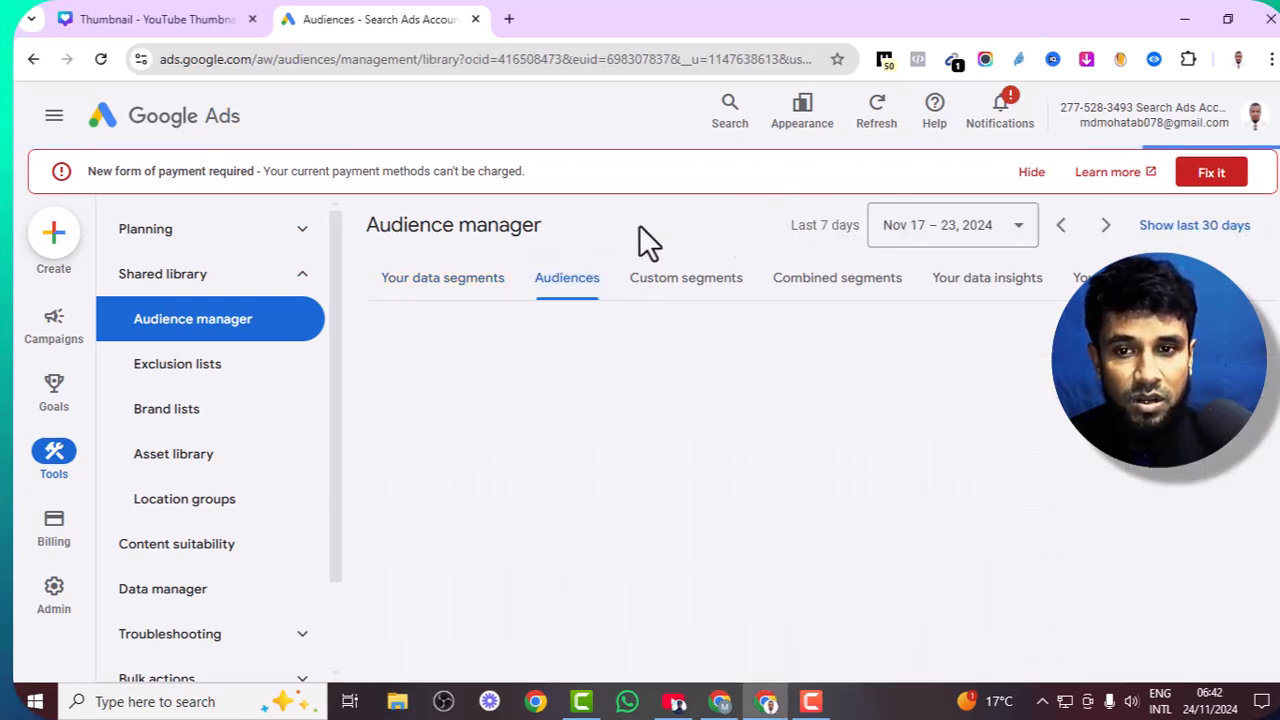
{"action": "left_click", "coordinate": [1032, 180]}
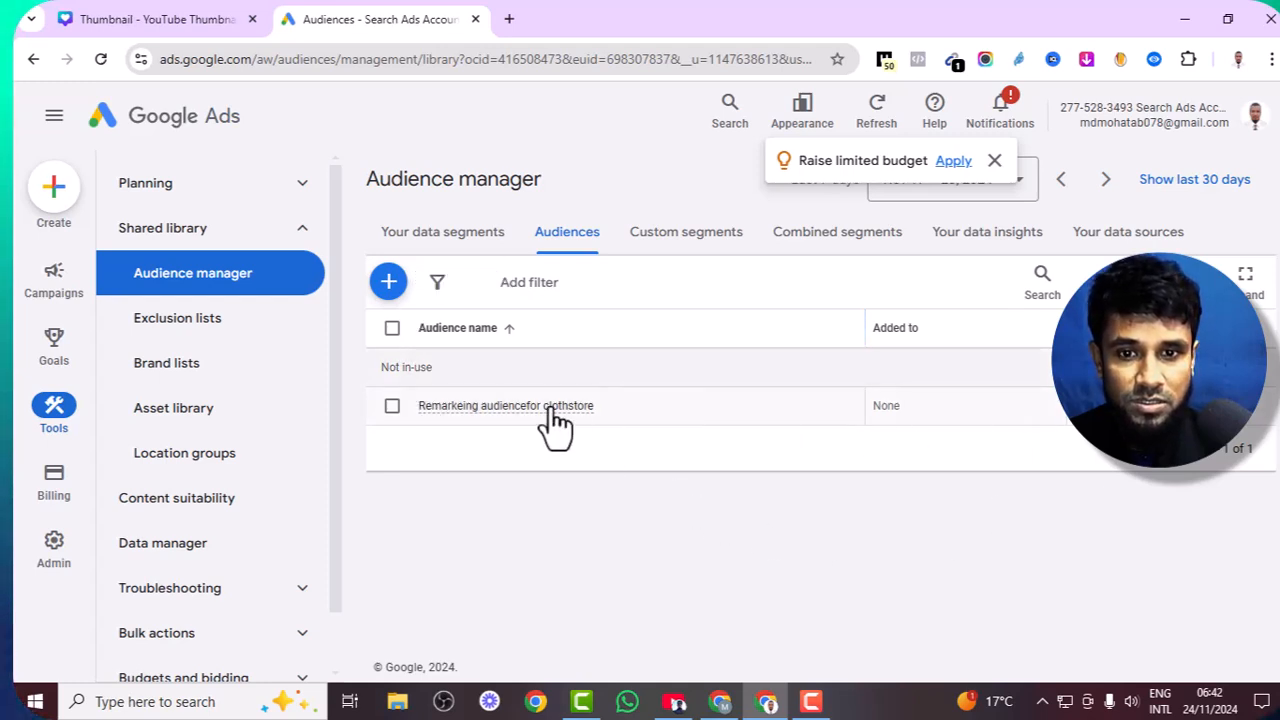
{"action": "mouse_move", "coordinate": [555, 420]}
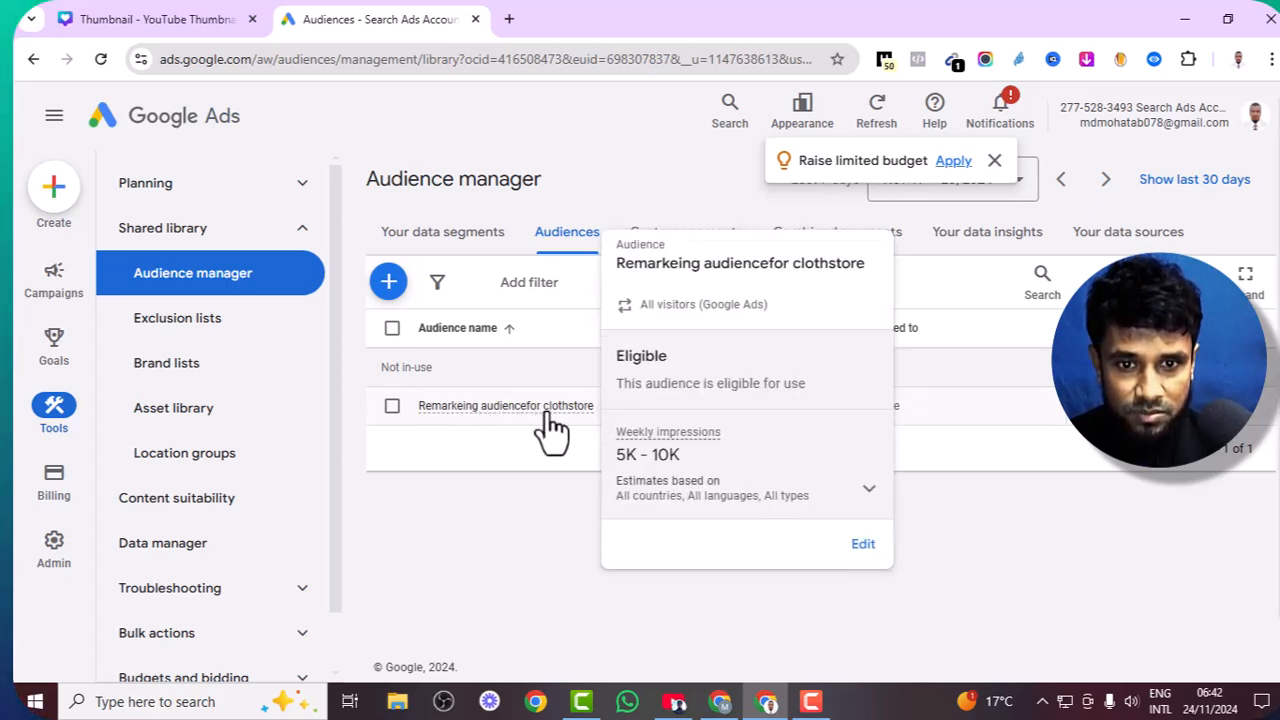
Step: Start a new audience and enter "Essential Clote" as its name
{"action": "left_click", "coordinate": [389, 282]}
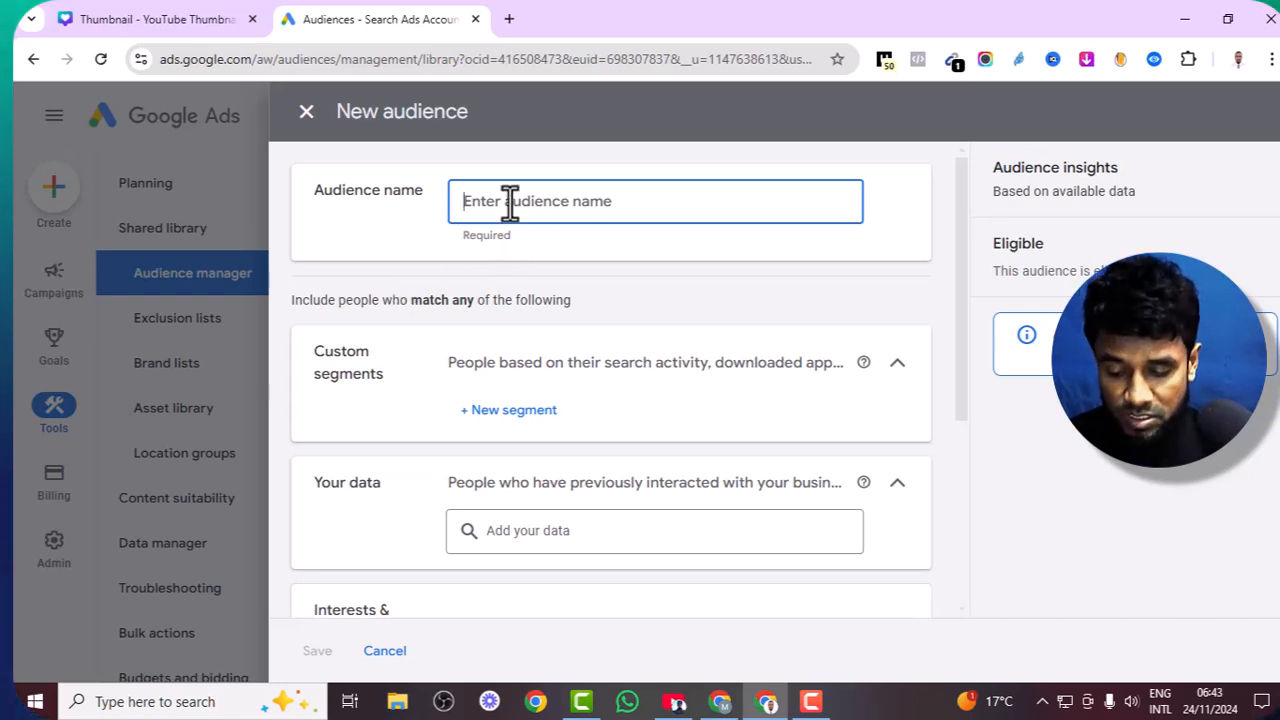
{"action": "type", "text": "Essen"}
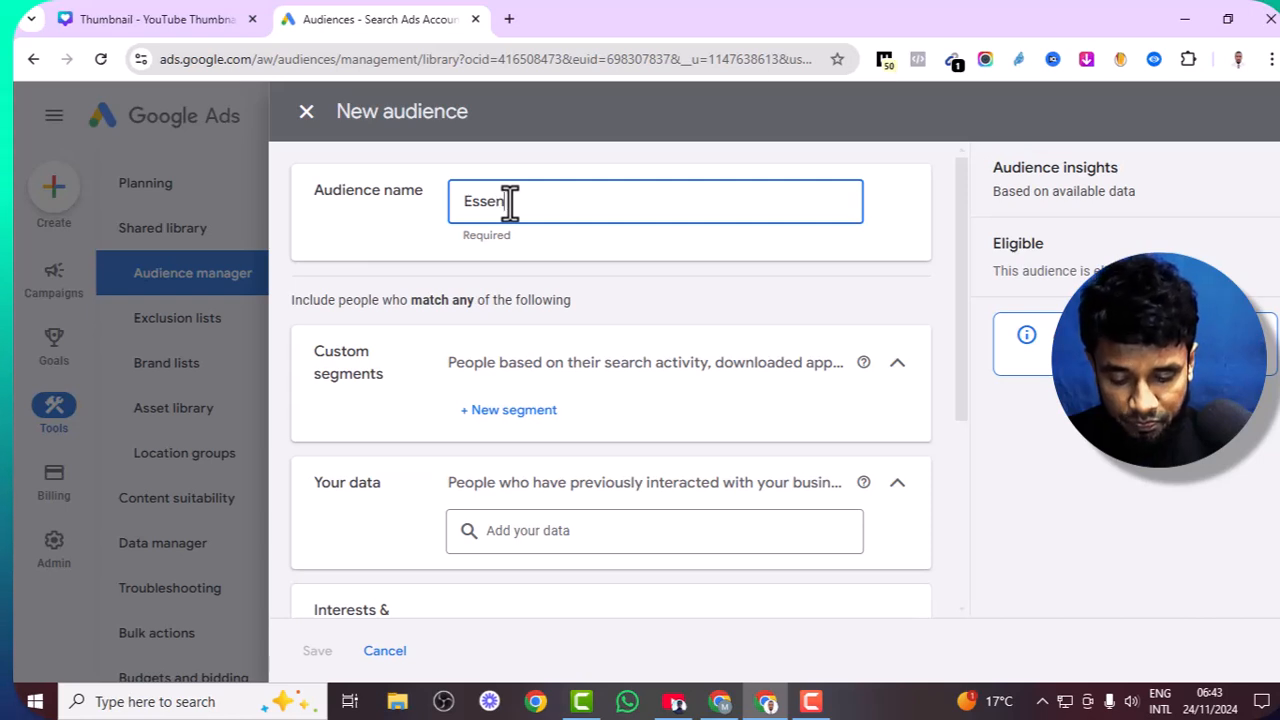
{"action": "type", "text": "tial Clote"}
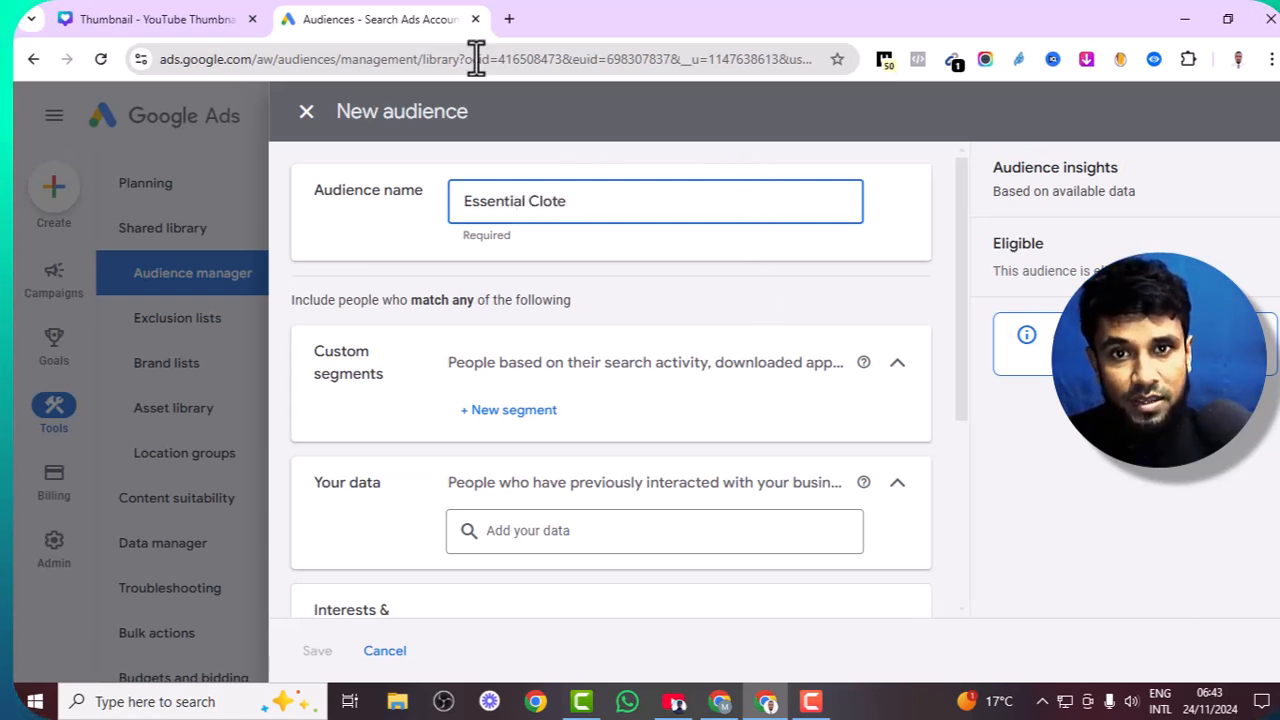
Step: Load essentialsclostore.com in a new browser tab and copy the site's address
{"action": "left_click", "coordinate": [510, 19]}
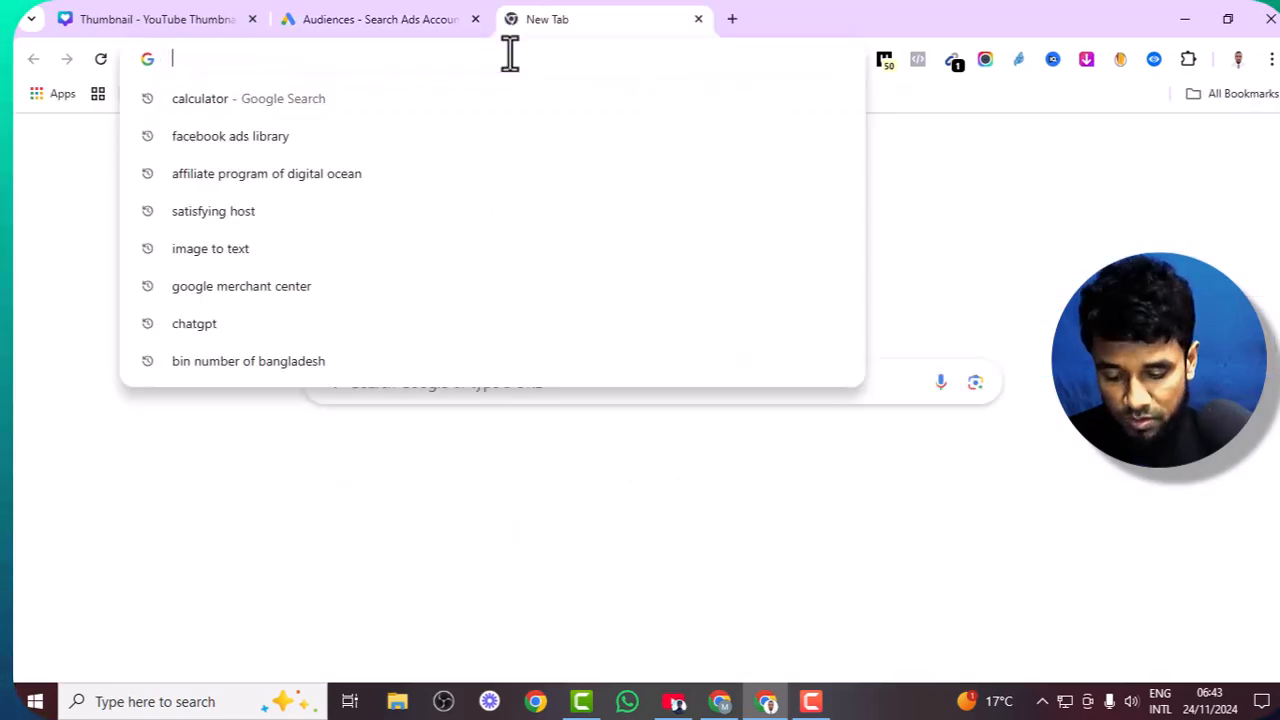
{"action": "type", "text": "es"}
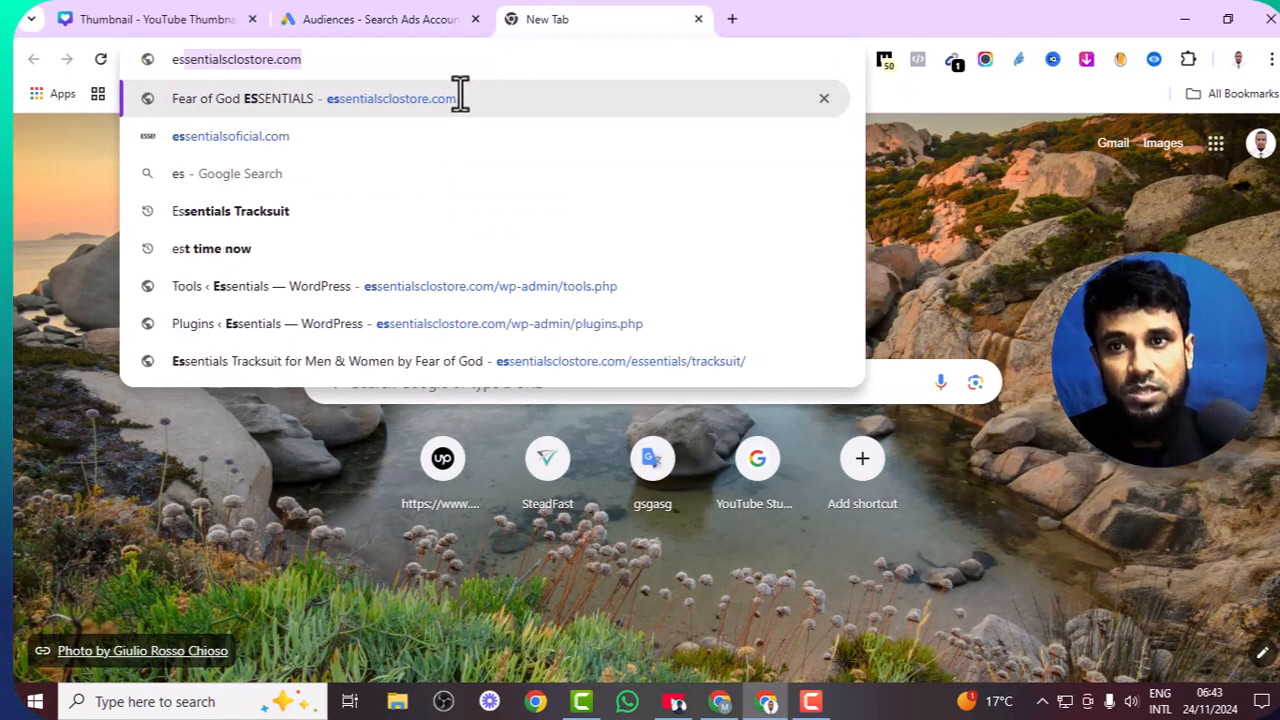
{"action": "key", "text": "Return"}
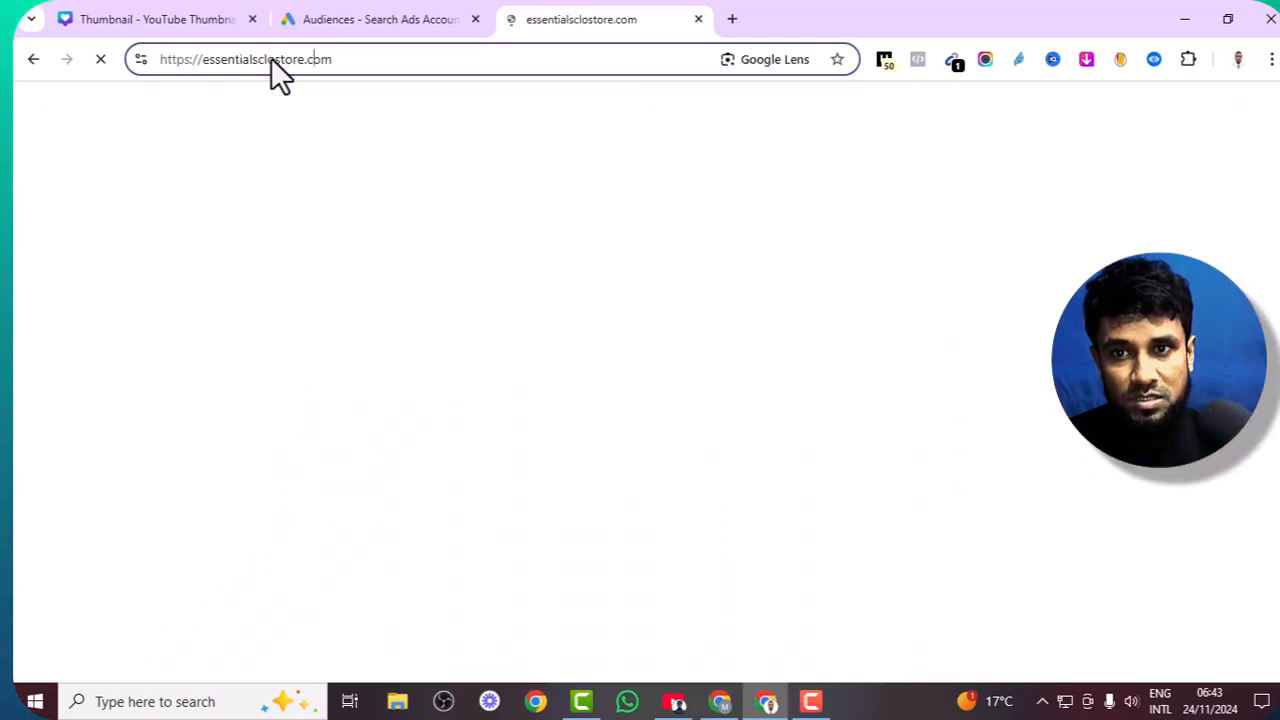
{"action": "double_click", "coordinate": [271, 58]}
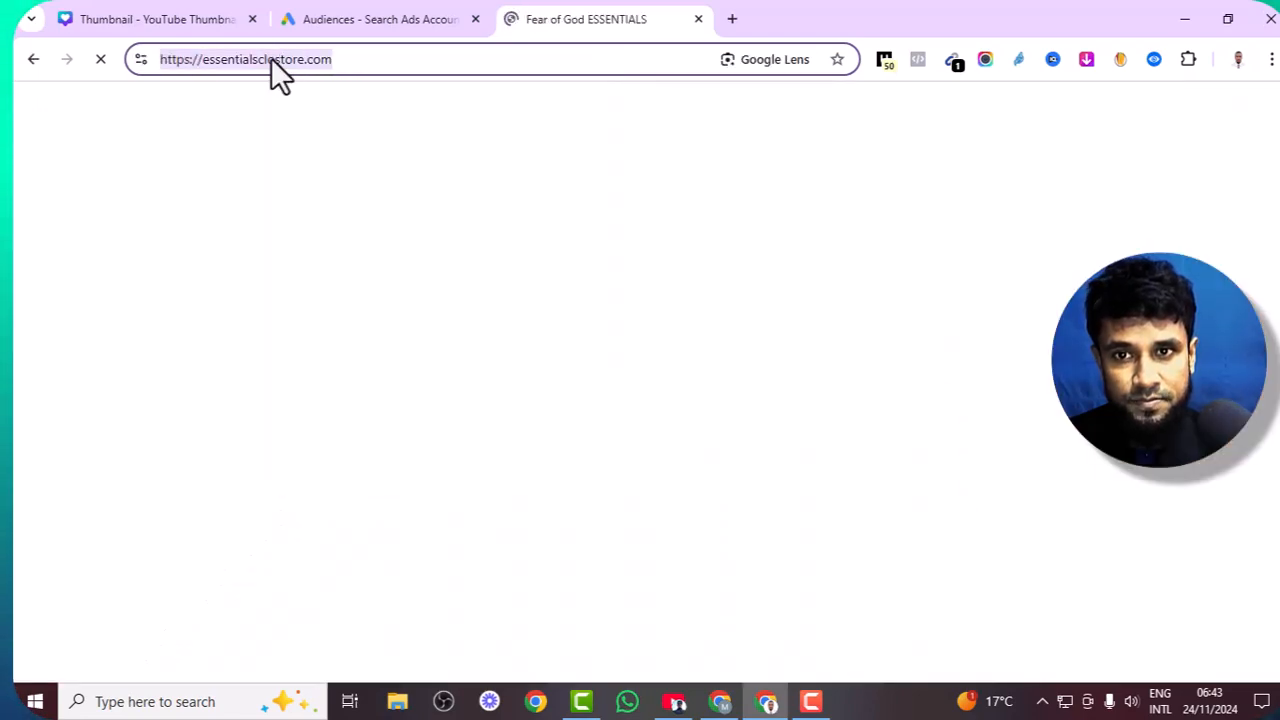
{"action": "right_click", "coordinate": [271, 58]}
{"action": "left_click", "coordinate": [352, 232]}
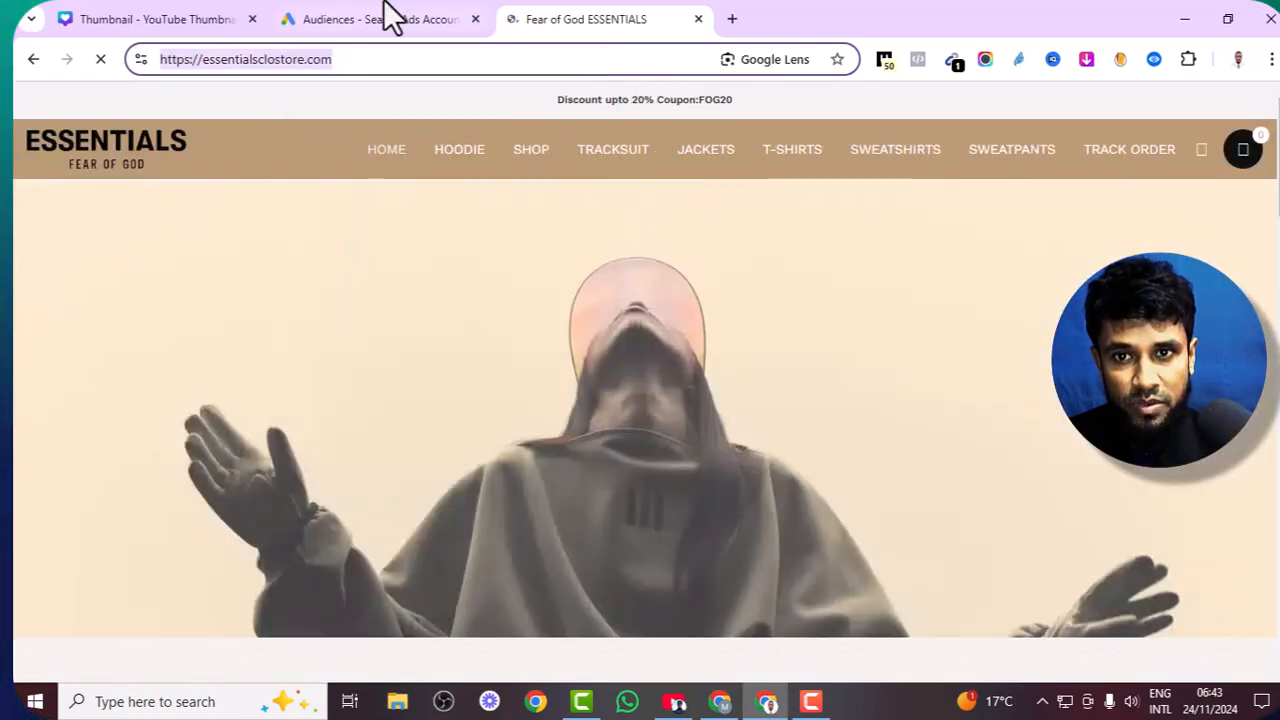
Step: Return to Google Ads and replace the new audience's name with the copied address, trimmed to "essentialsclostore.com"
{"action": "left_click", "coordinate": [393, 14]}
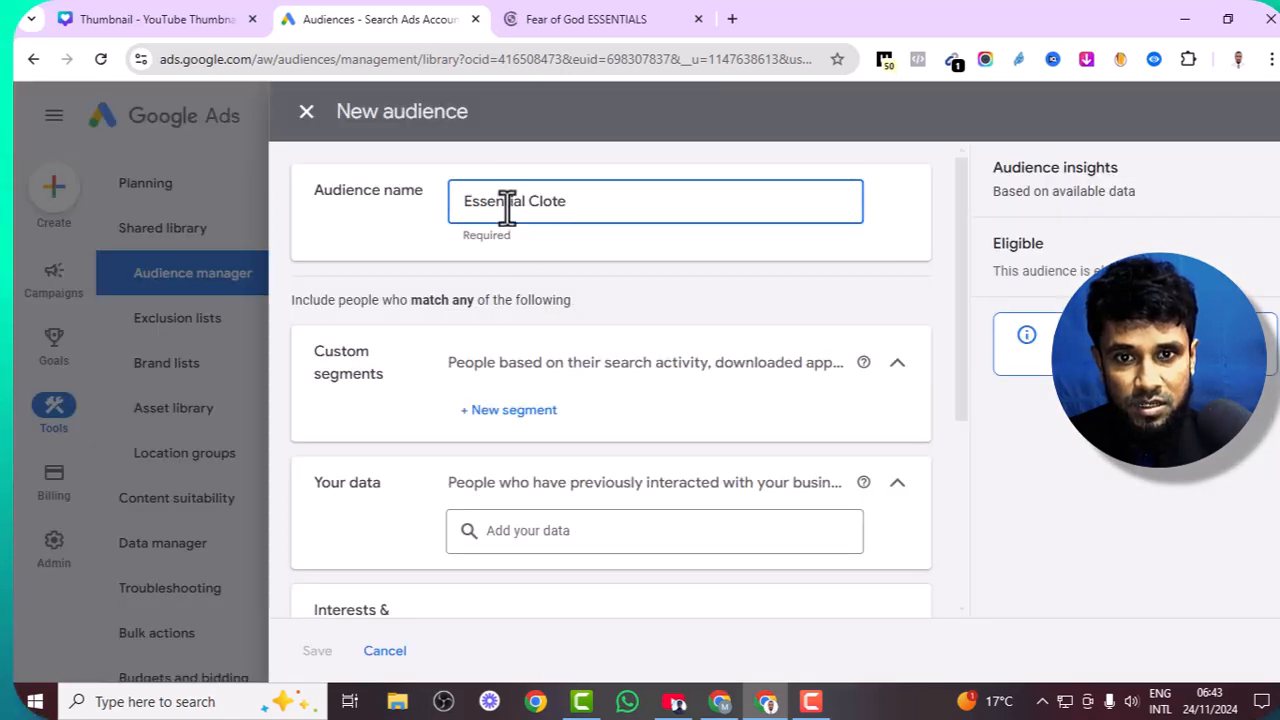
{"action": "triple_click", "coordinate": [507, 207]}
{"action": "right_click", "coordinate": [507, 207]}
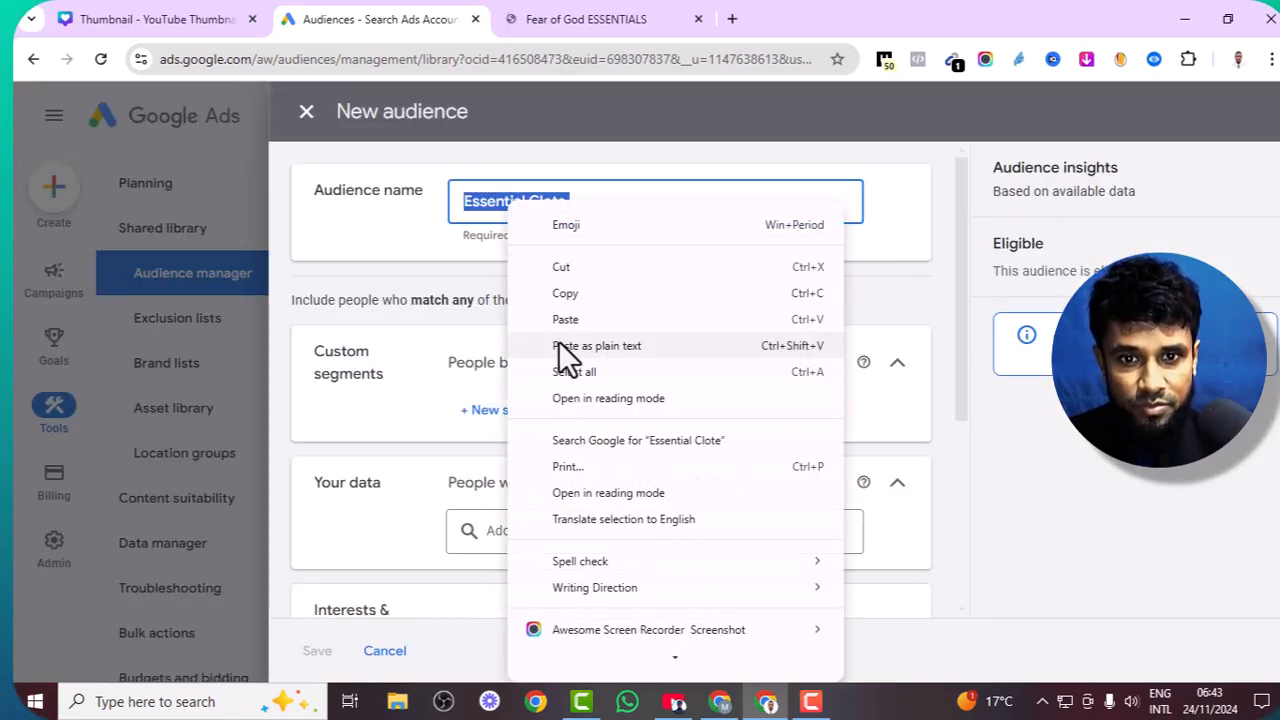
{"action": "left_click", "coordinate": [562, 319]}
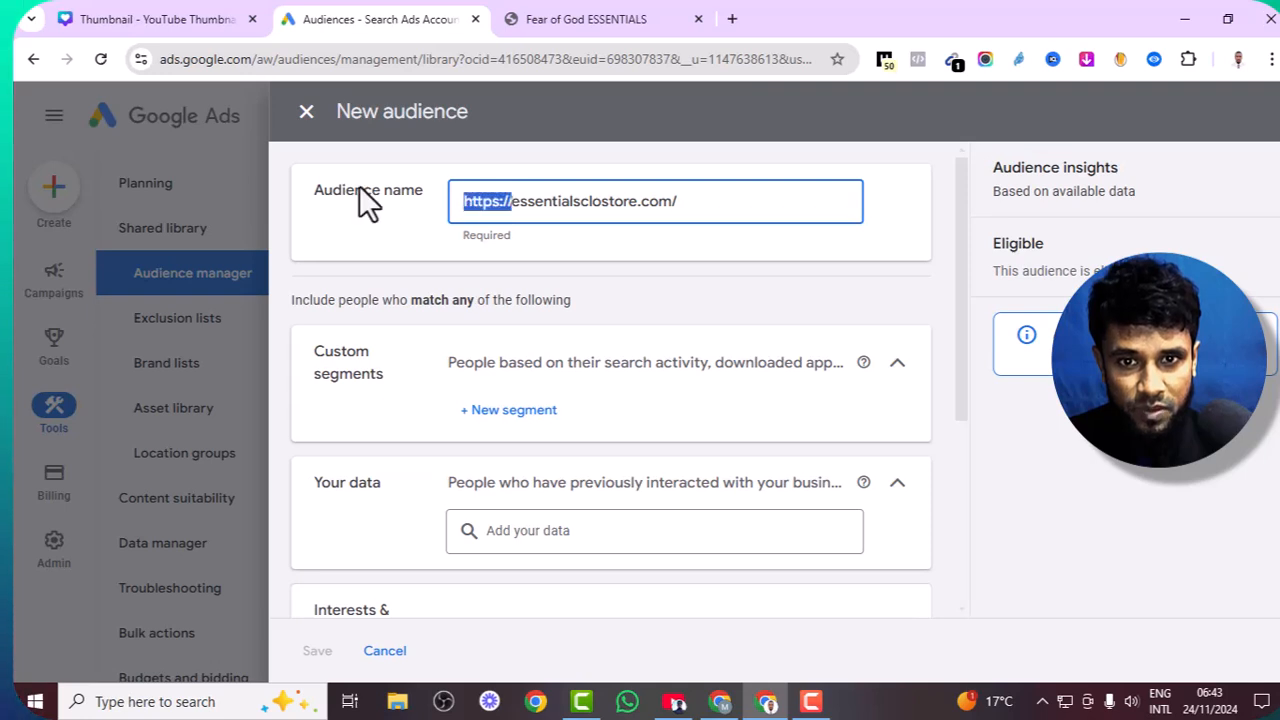
{"action": "key", "text": "BackSpace"}
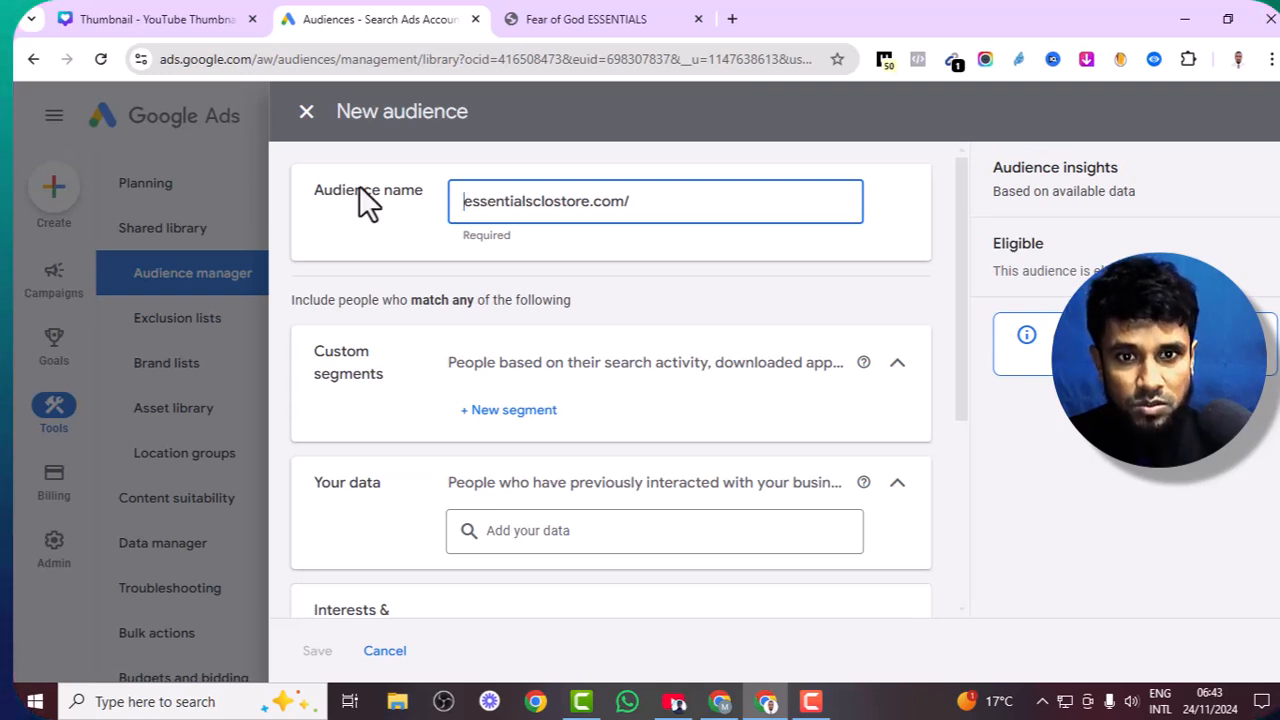
{"action": "left_click", "coordinate": [650, 200]}
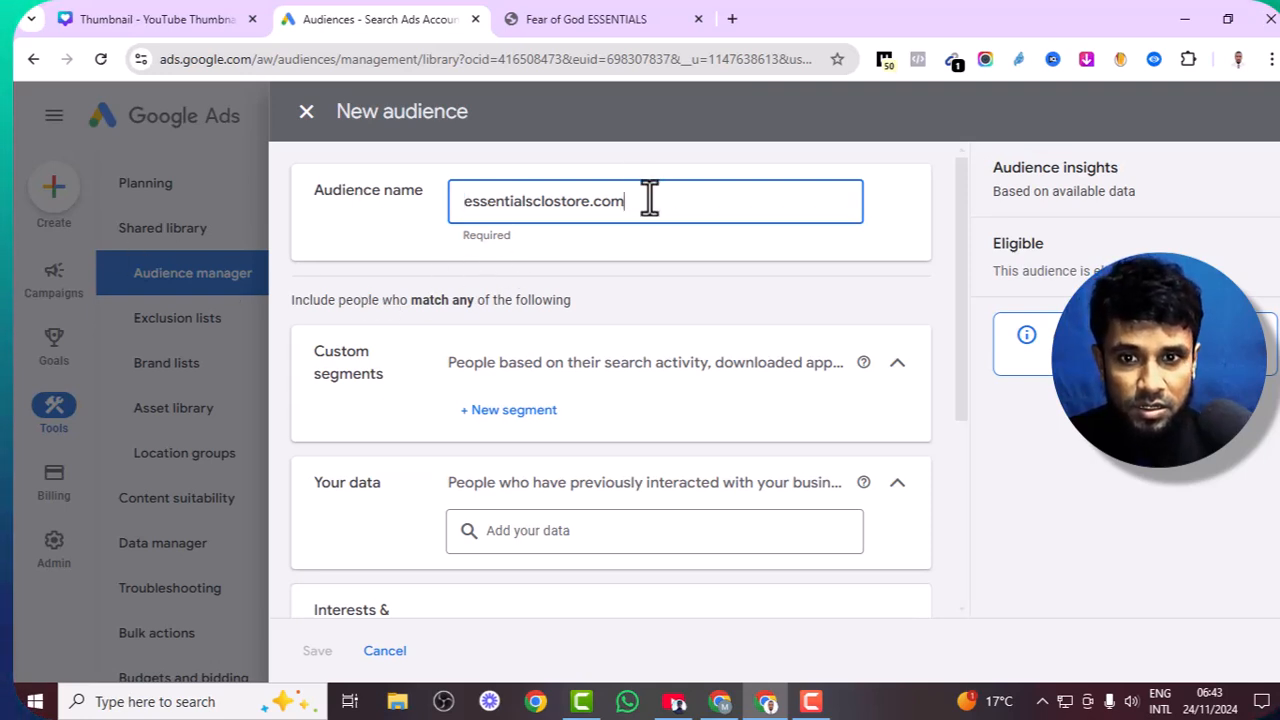
Step: Start a new custom segment for the audience, name it "Purchase Intent" and try to save it
{"action": "scroll", "coordinate": [638, 320], "scroll_direction": "down", "scroll_amount": 2}
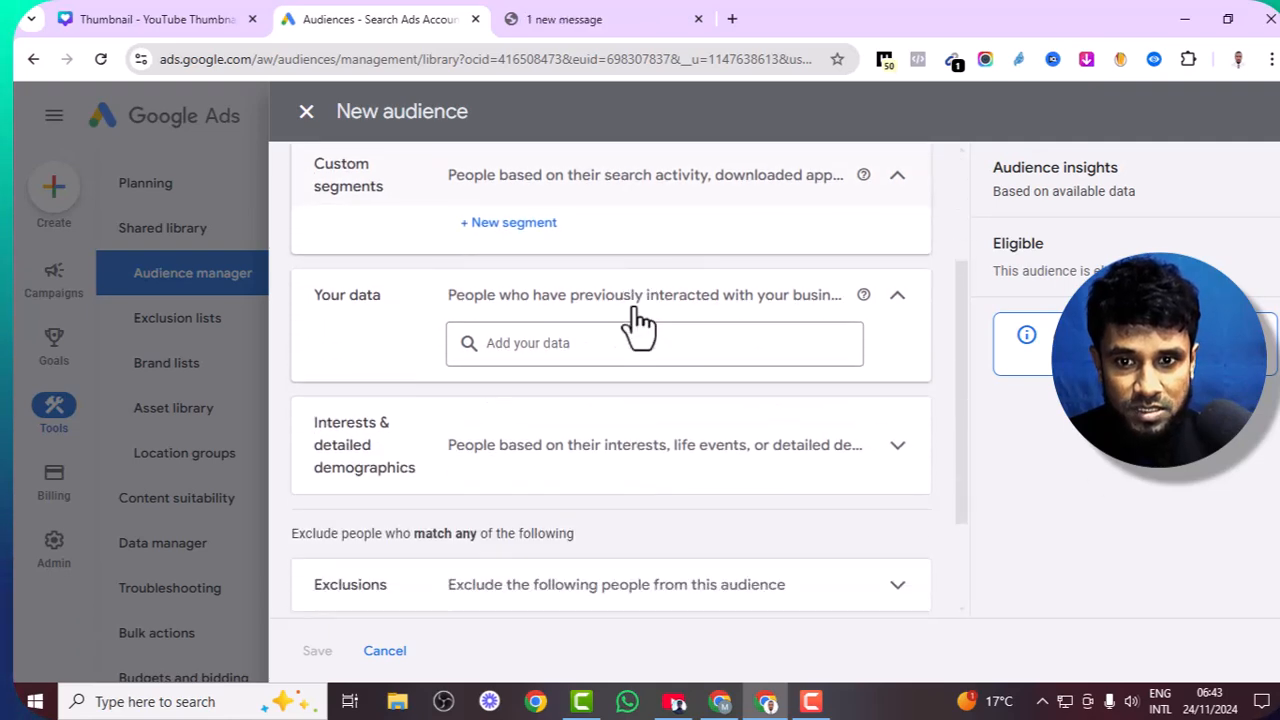
{"action": "left_click", "coordinate": [533, 226]}
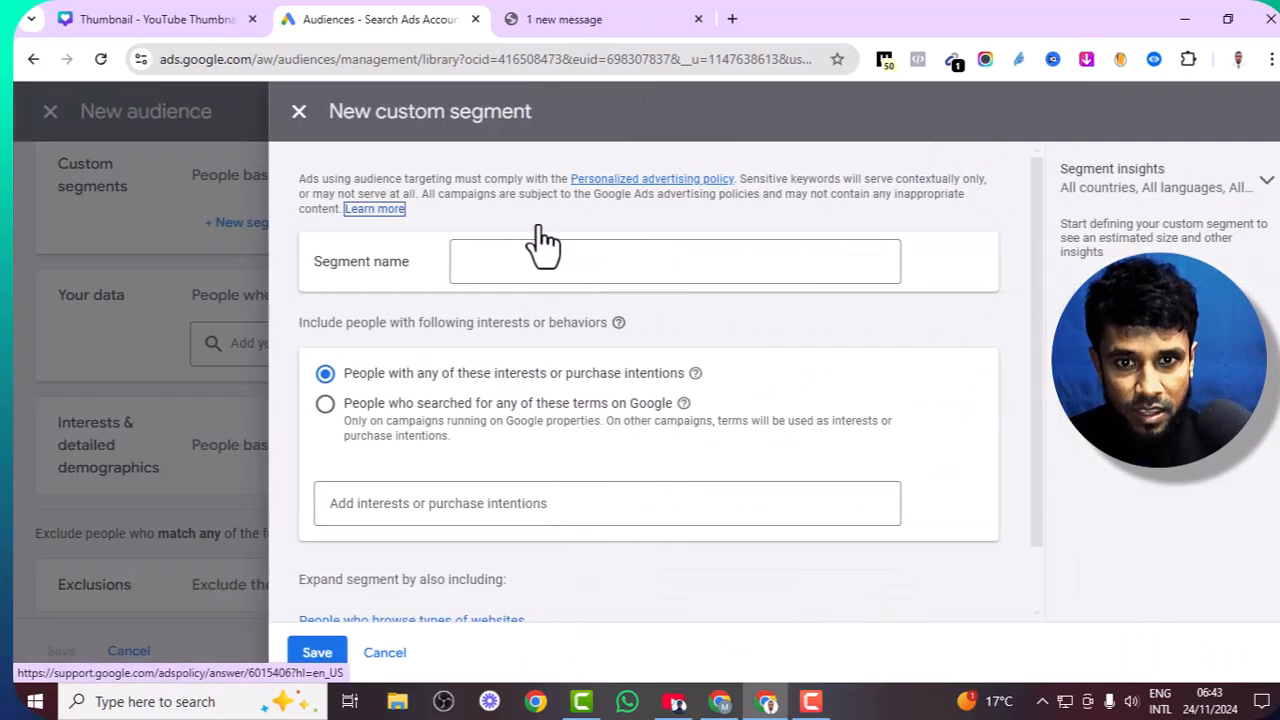
{"action": "scroll", "coordinate": [551, 250], "scroll_direction": "down", "scroll_amount": 1}
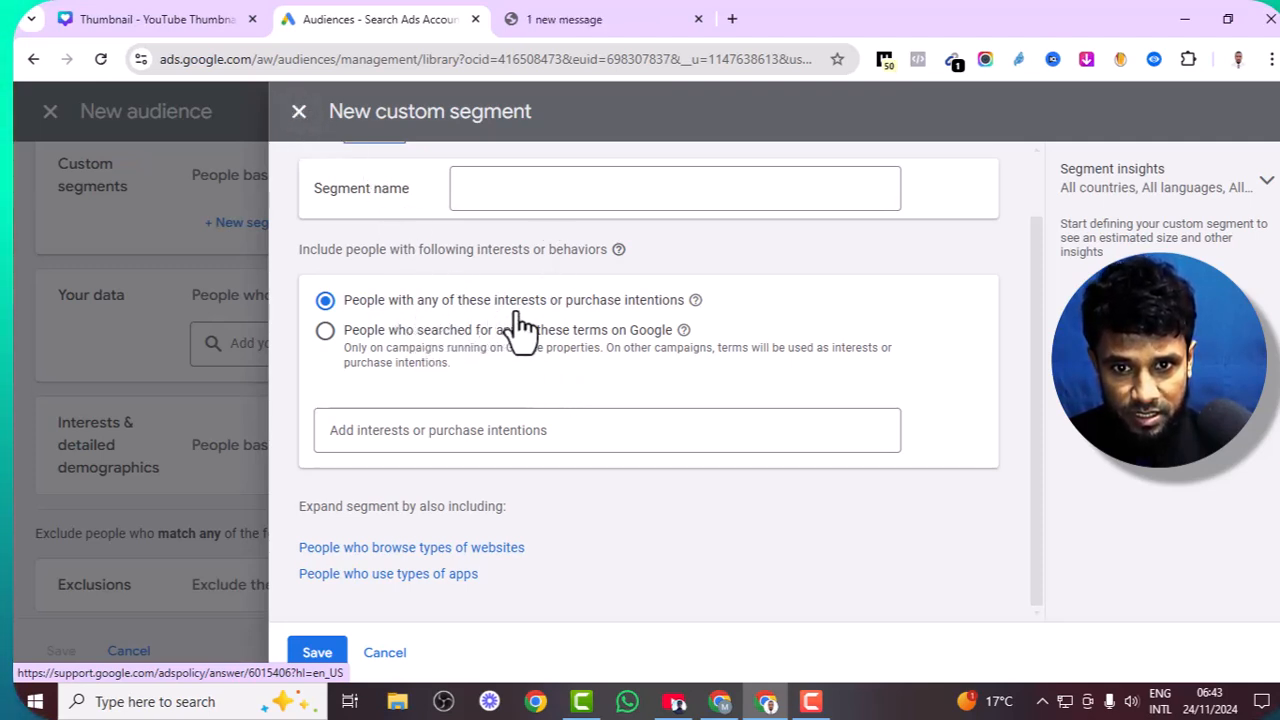
{"action": "left_click", "coordinate": [318, 655]}
{"action": "scroll", "coordinate": [415, 372], "scroll_direction": "up", "scroll_amount": 2}
{"action": "left_click", "coordinate": [505, 282]}
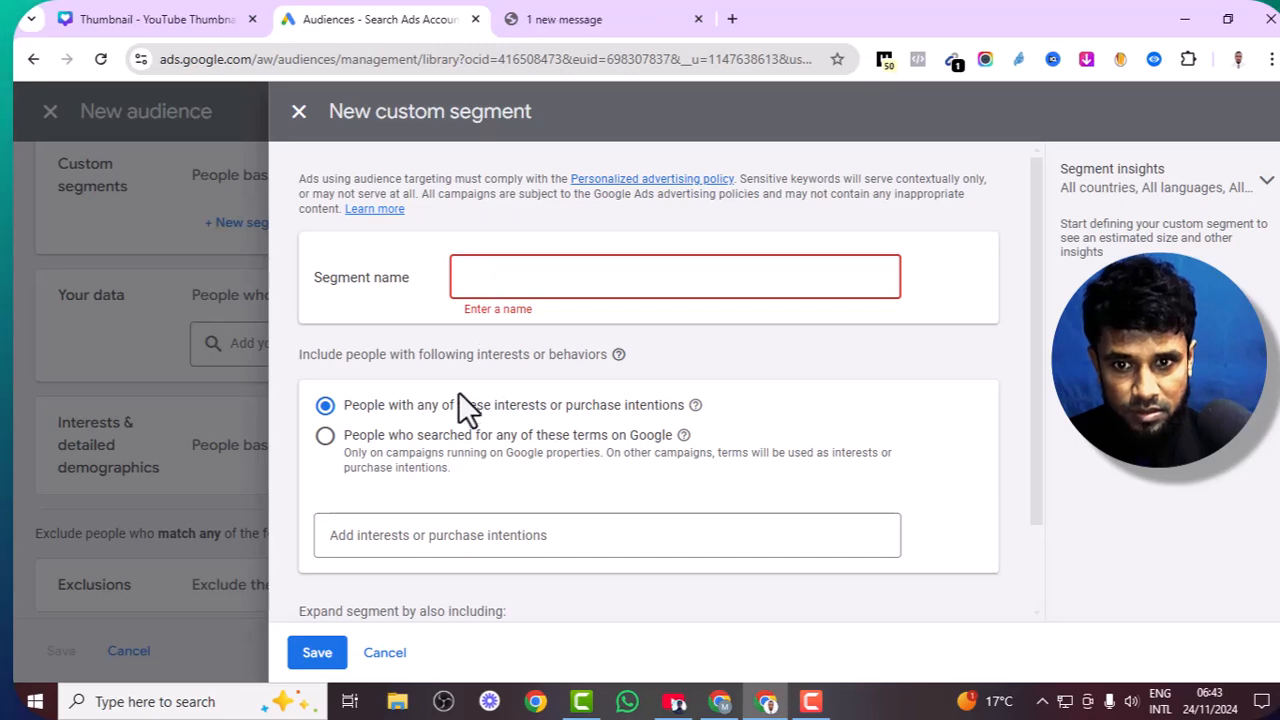
{"action": "type", "text": "Purchase"}
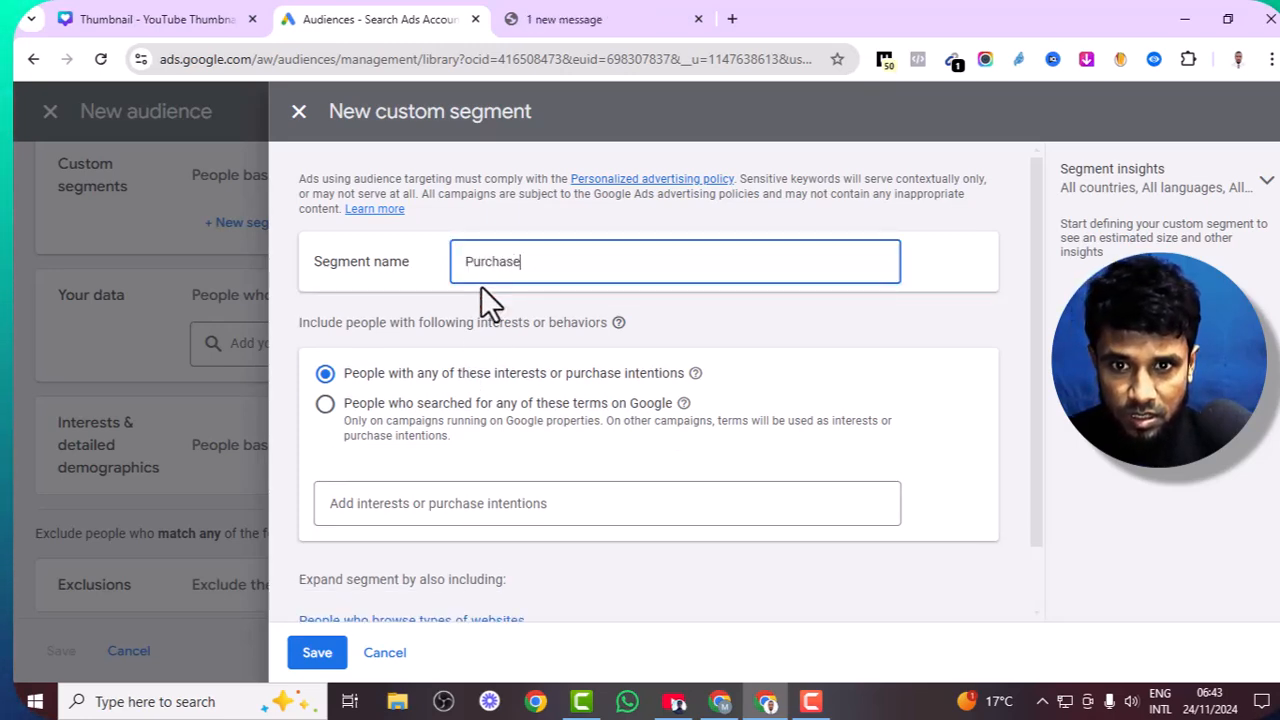
{"action": "type", "text": " In"}
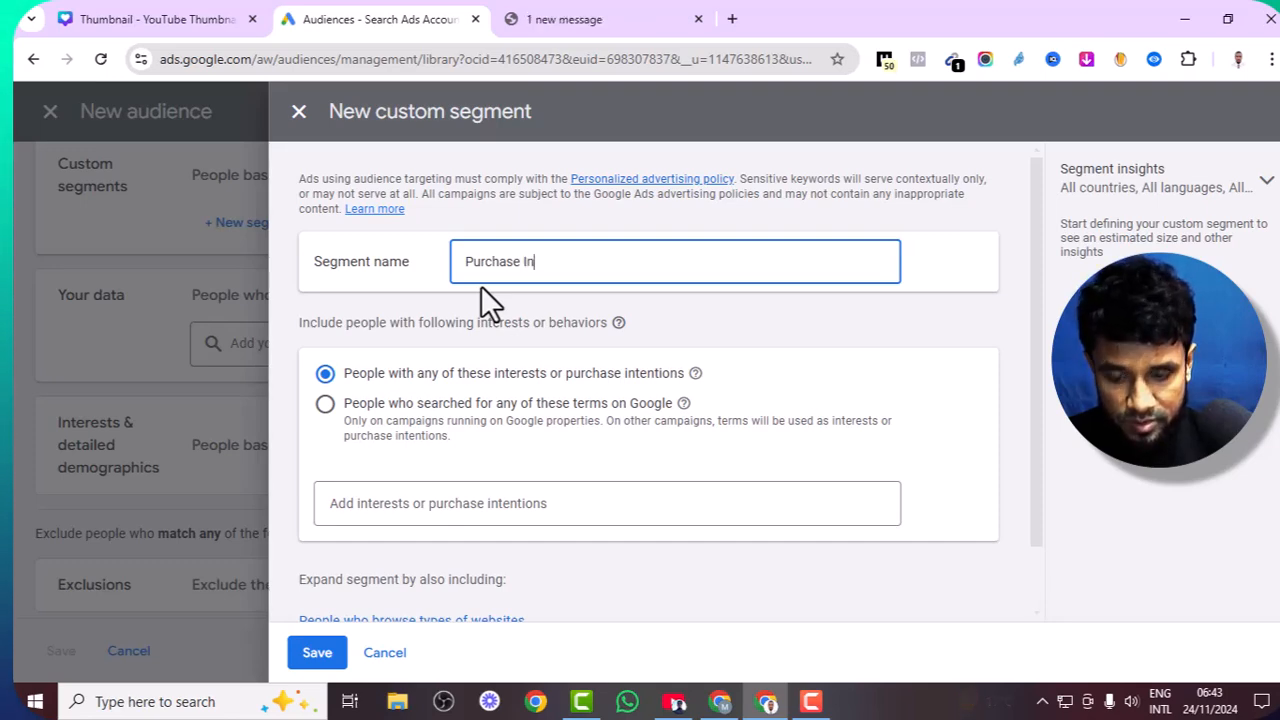
{"action": "type", "text": "tent"}
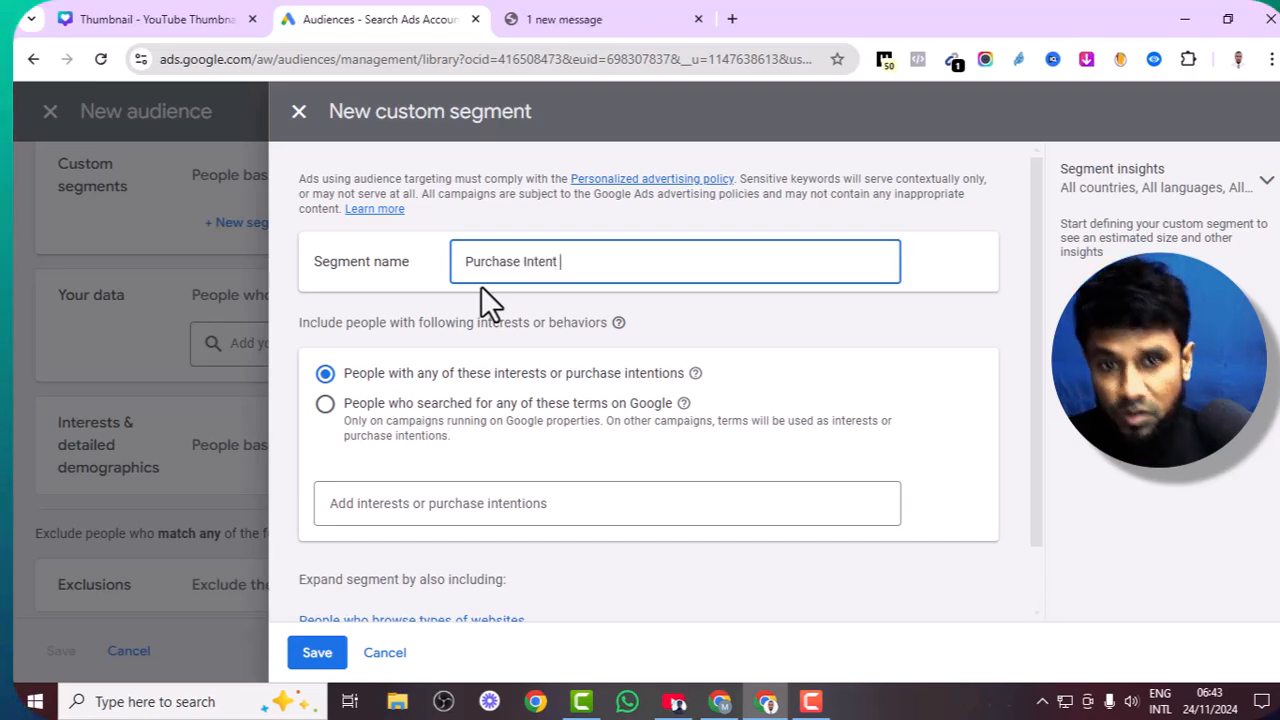
{"action": "scroll", "coordinate": [499, 465], "scroll_direction": "down", "scroll_amount": 1}
{"action": "left_click", "coordinate": [317, 652]}
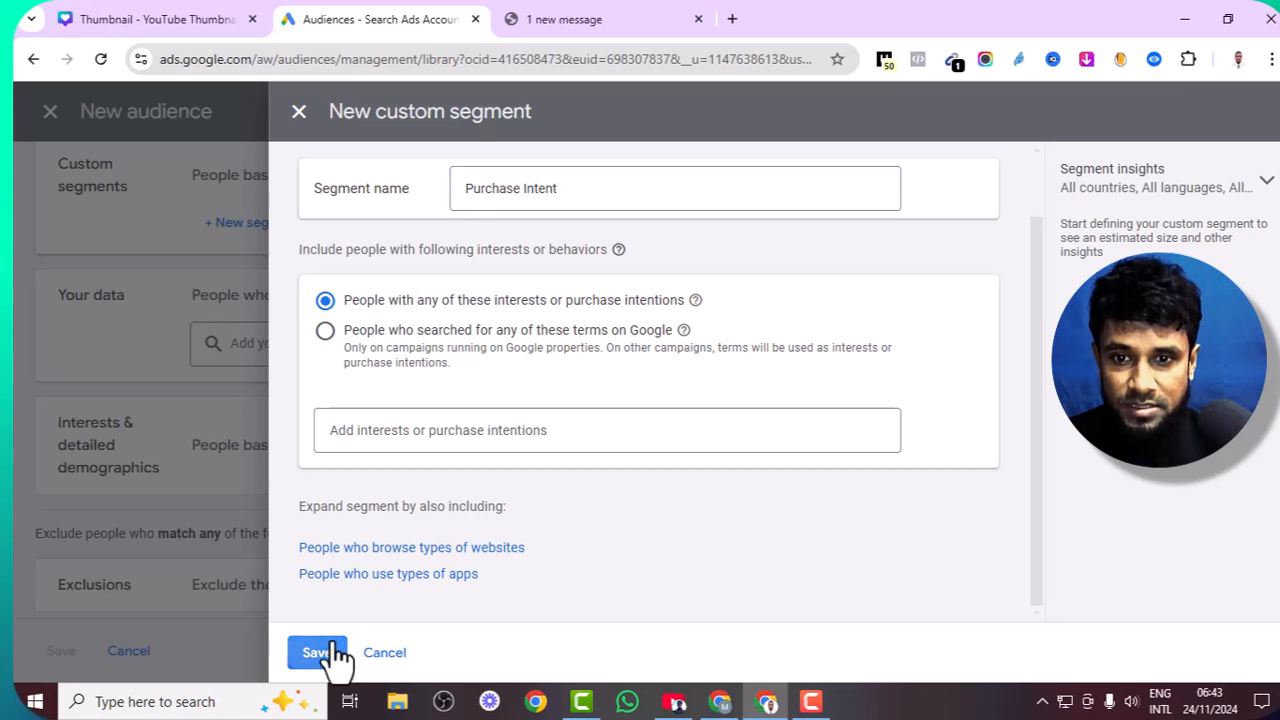
{"action": "left_click", "coordinate": [417, 430]}
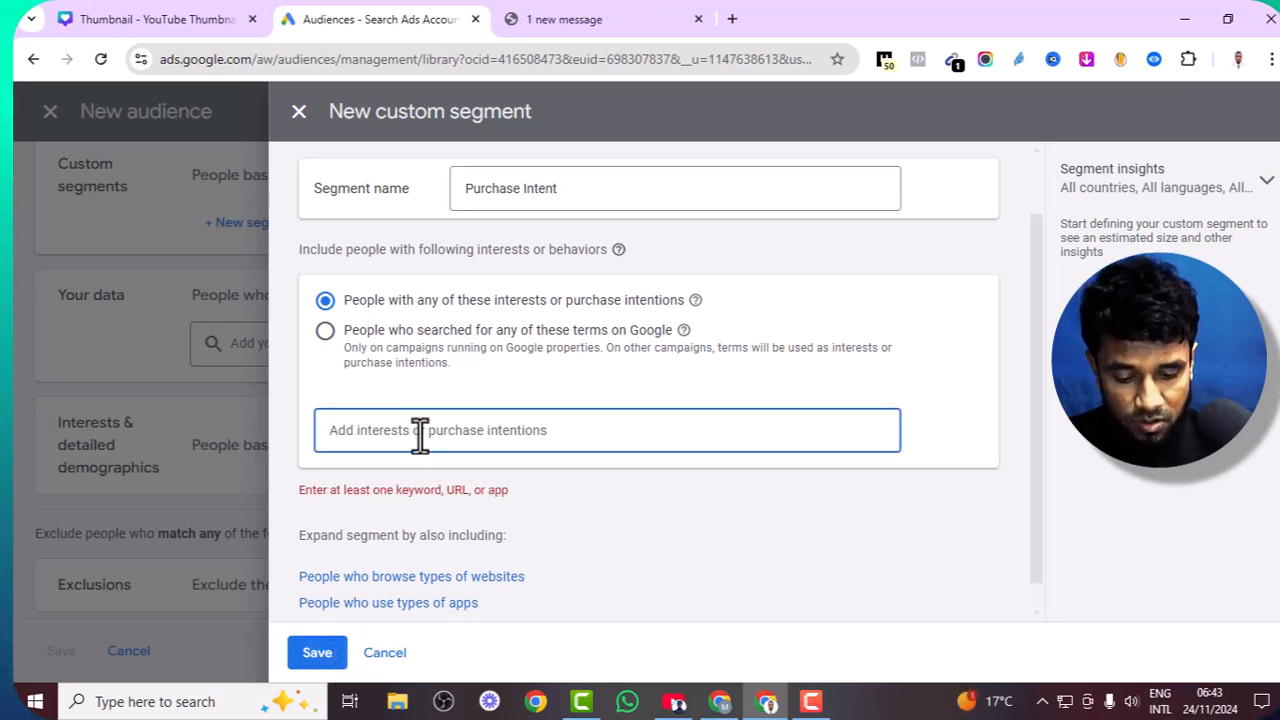
{"action": "type", "text": "Purc"}
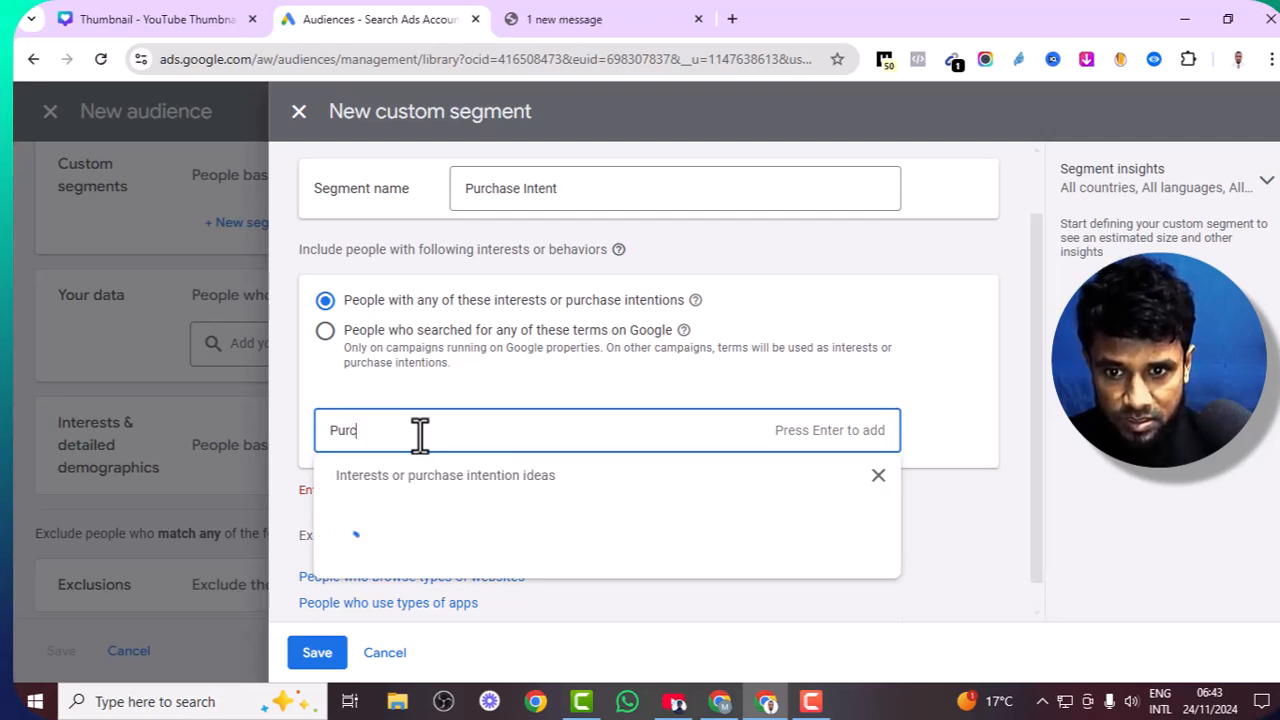
{"action": "type", "text": "hase"}
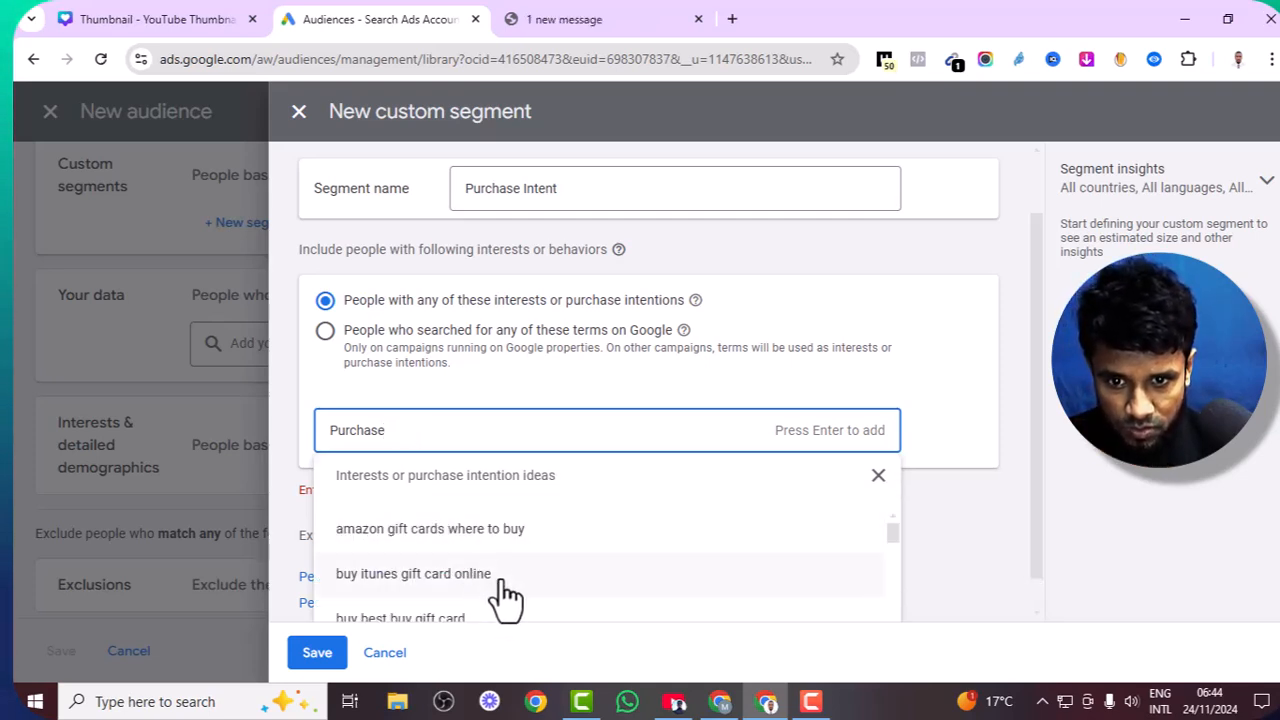
{"action": "scroll", "coordinate": [500, 590], "scroll_direction": "down", "scroll_amount": 2}
{"action": "scroll", "coordinate": [500, 590], "scroll_direction": "up", "scroll_amount": 2}
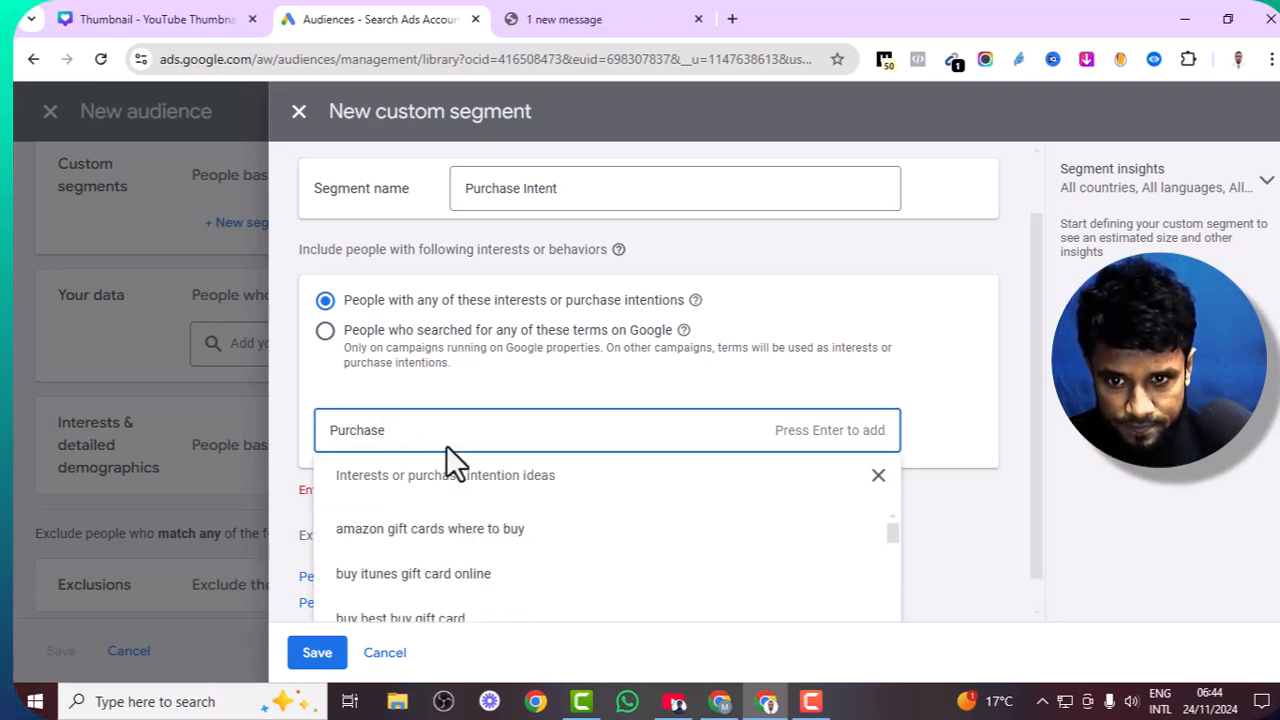
{"action": "scroll", "coordinate": [444, 432], "scroll_direction": "up", "scroll_amount": 1}
{"action": "scroll", "coordinate": [444, 432], "scroll_direction": "down", "scroll_amount": 1}
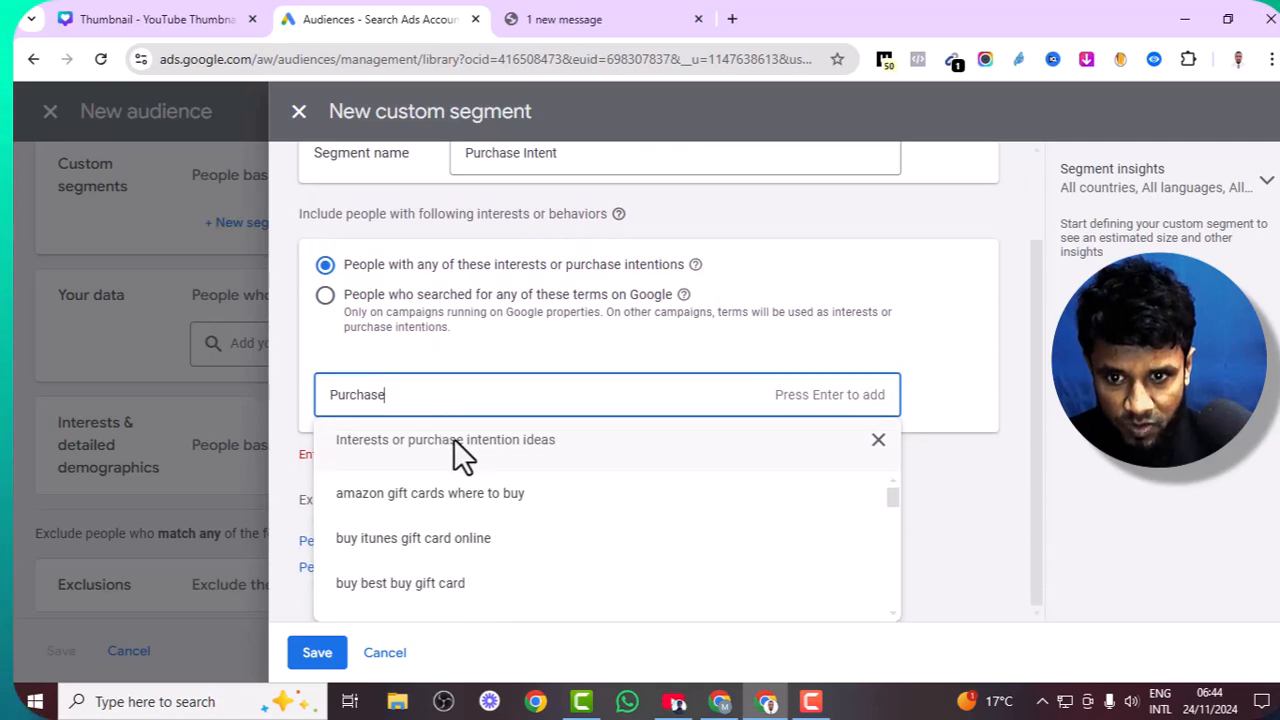
{"action": "left_click", "coordinate": [474, 441]}
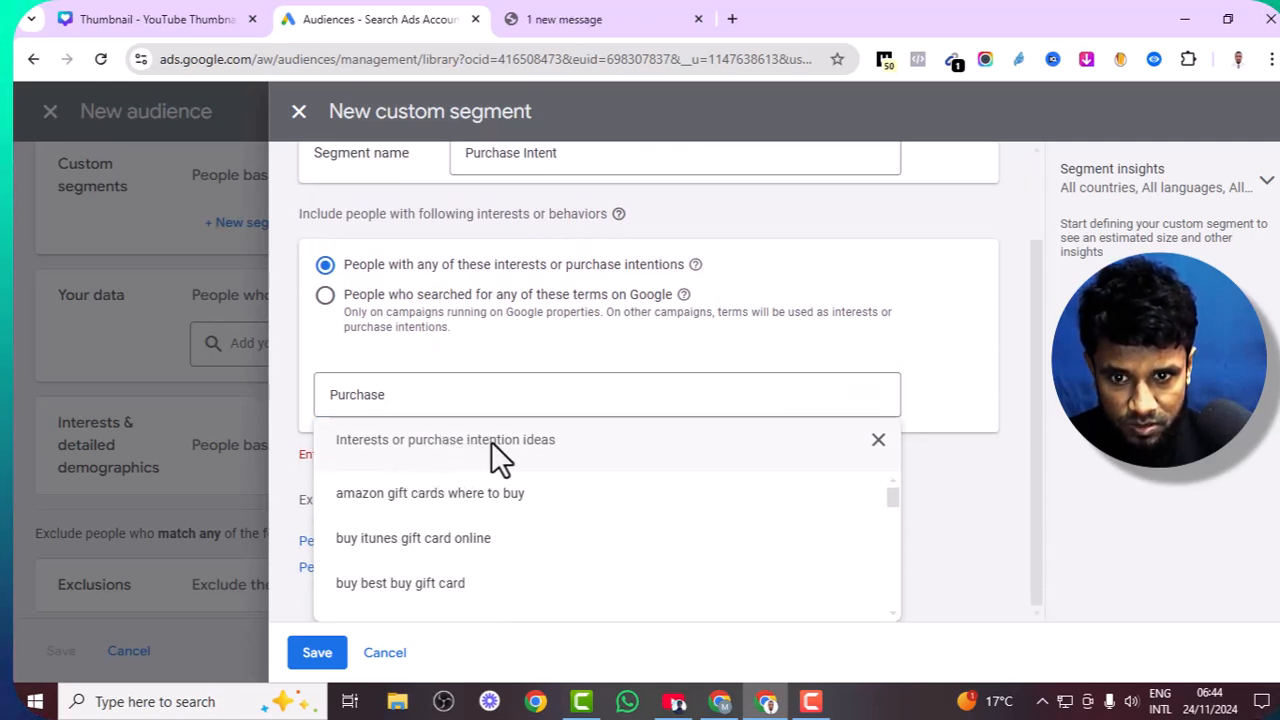
{"action": "left_click", "coordinate": [441, 403]}
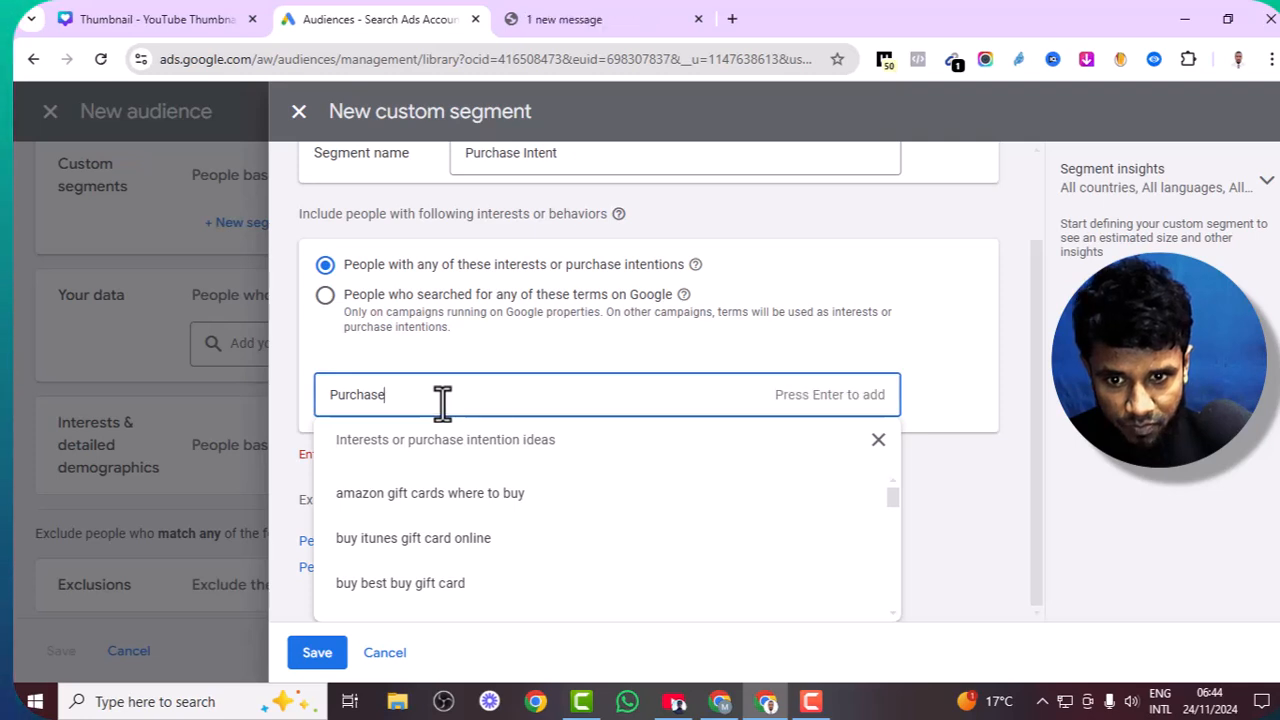
{"action": "key", "text": "BackSpace"}
{"action": "key", "text": "BackSpace"}
{"action": "key", "text": "BackSpace"}
{"action": "key", "text": "BackSpace"}
{"action": "key", "text": "BackSpace"}
{"action": "key", "text": "BackSpace"}
{"action": "key", "text": "BackSpace"}
{"action": "key", "text": "BackSpace"}
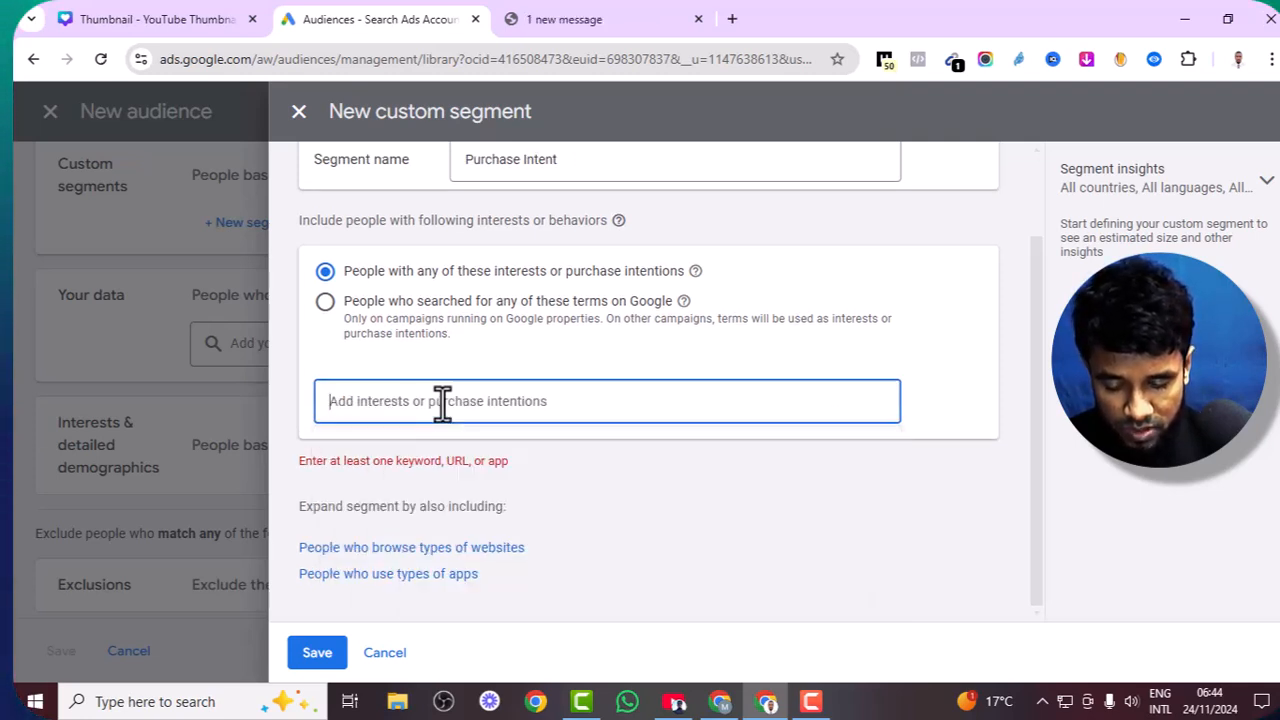
Step: Look up purchase-intention ideas for "Tracksuits", add "mens tracksuit bottoms" to the custom segment and save it
{"action": "type", "text": "Trac"}
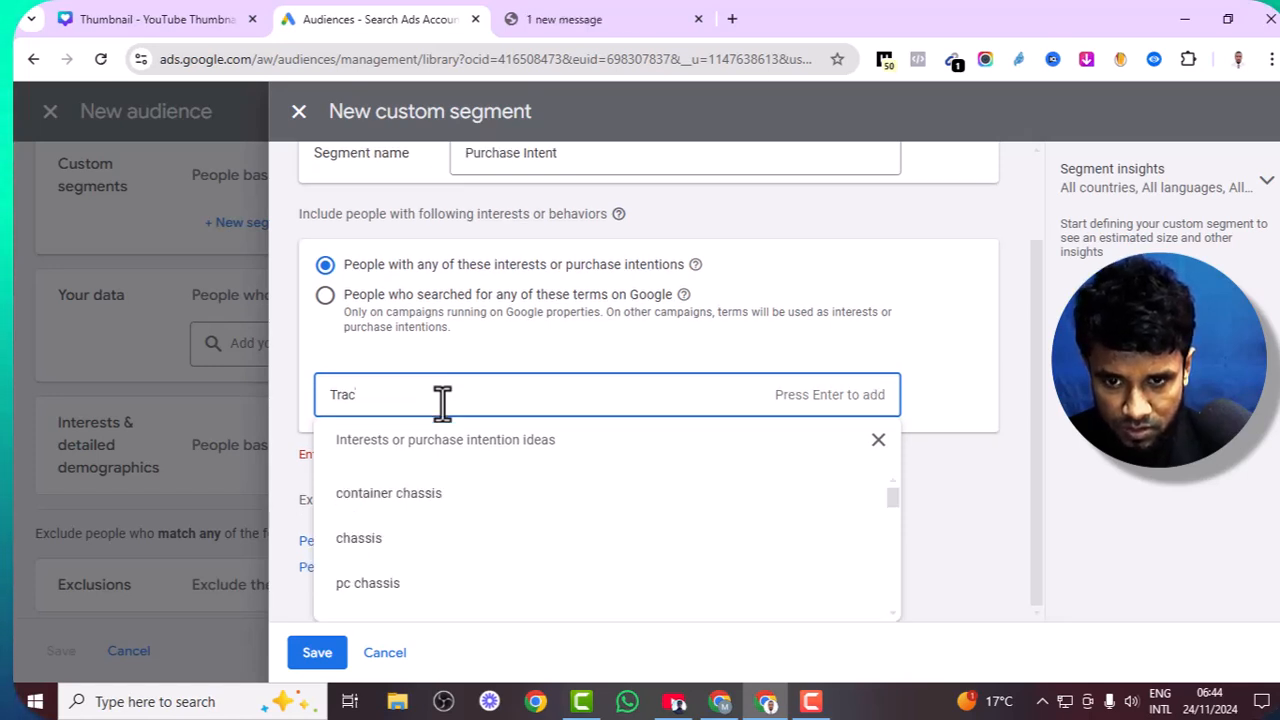
{"action": "type", "text": "ksuit"}
{"action": "scroll", "coordinate": [466, 548], "scroll_direction": "down", "scroll_amount": 1}
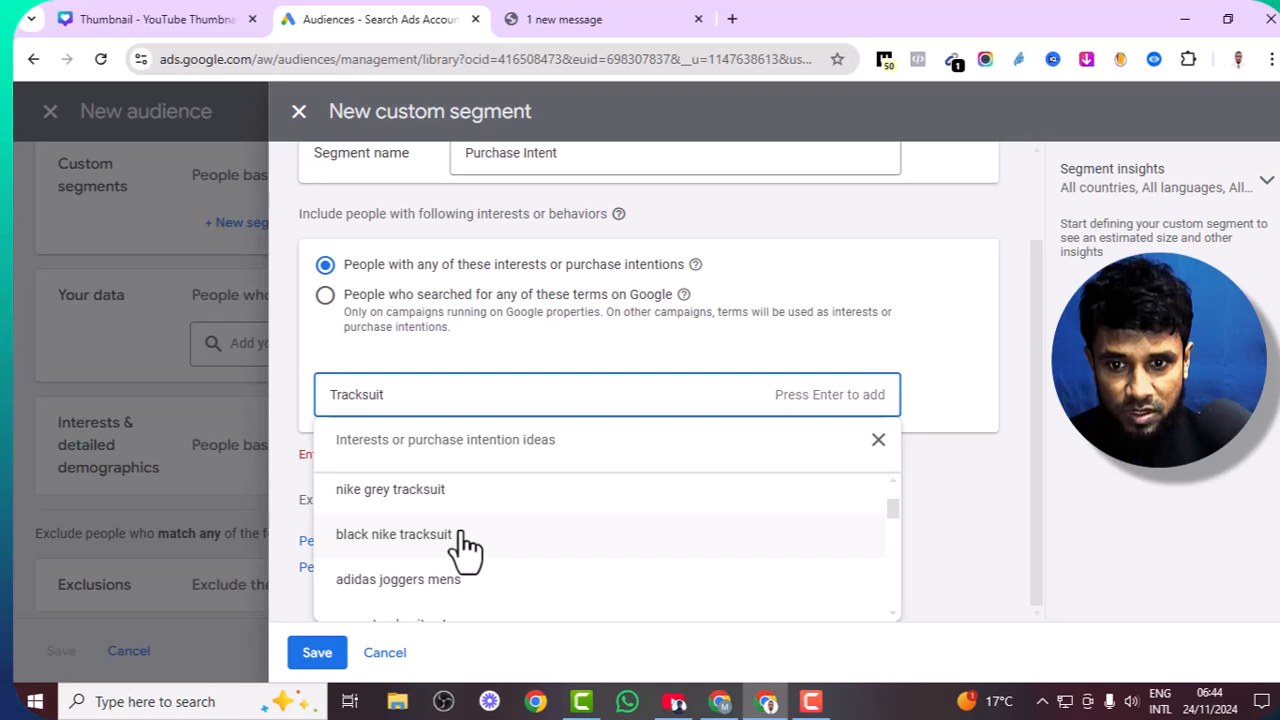
{"action": "scroll", "coordinate": [466, 548], "scroll_direction": "down", "scroll_amount": 1}
{"action": "scroll", "coordinate": [466, 548], "scroll_direction": "up", "scroll_amount": 1}
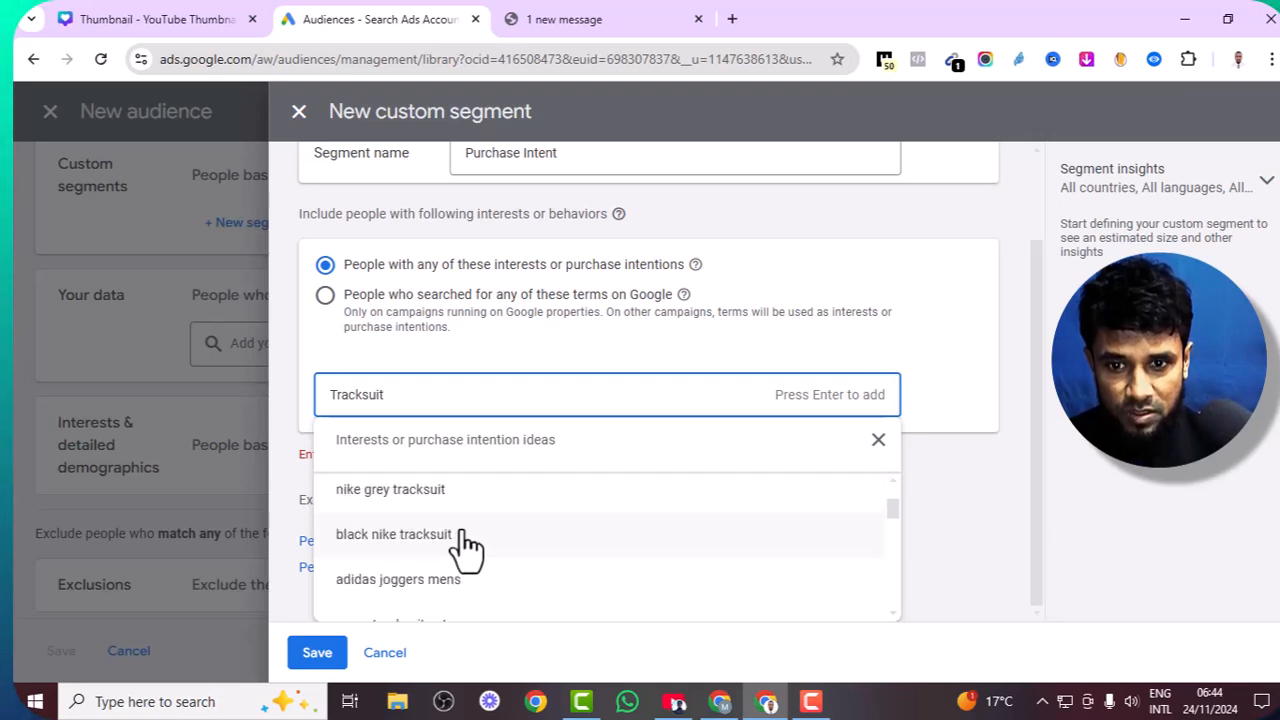
{"action": "scroll", "coordinate": [510, 565], "scroll_direction": "down", "scroll_amount": 6}
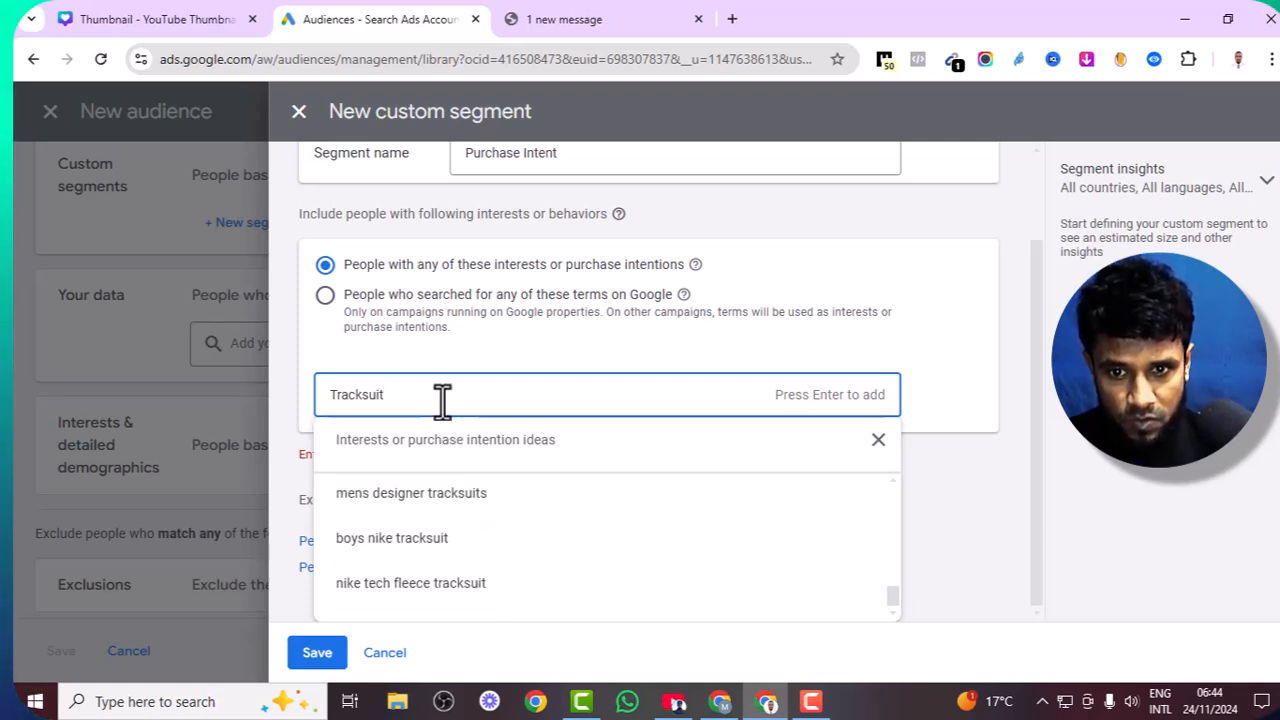
{"action": "type", "text": "s"}
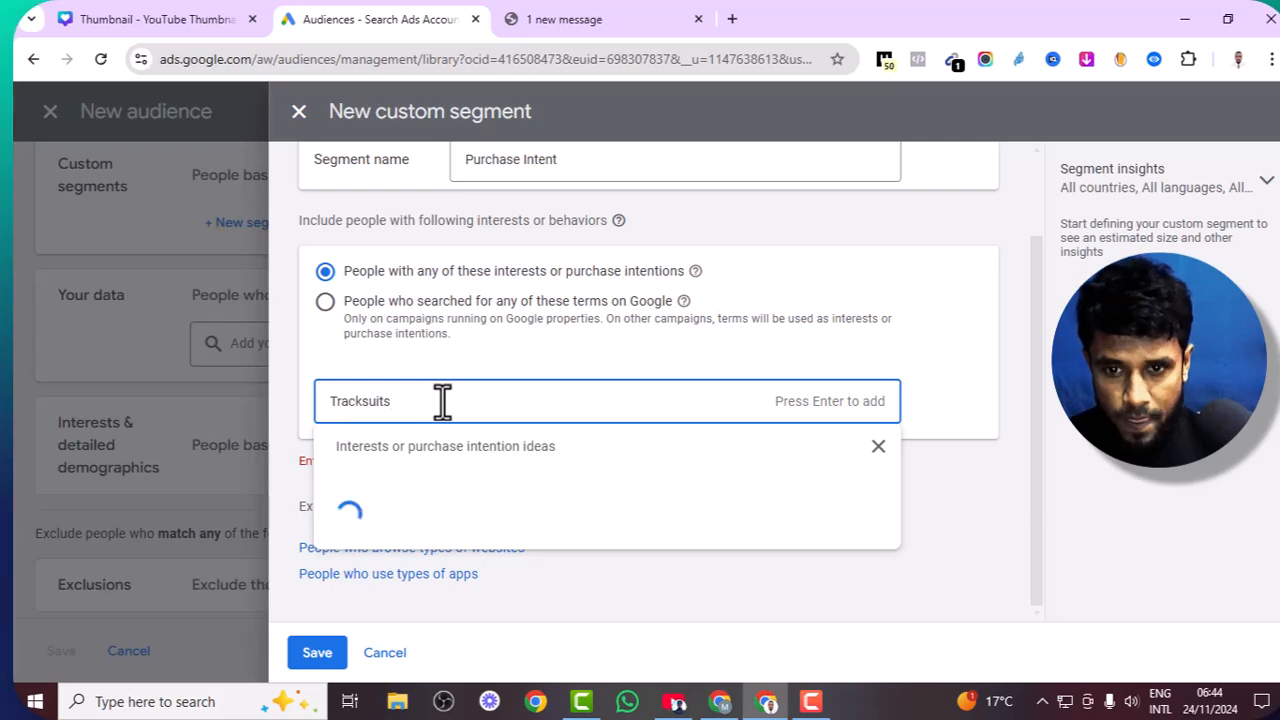
{"action": "left_click", "coordinate": [502, 559]}
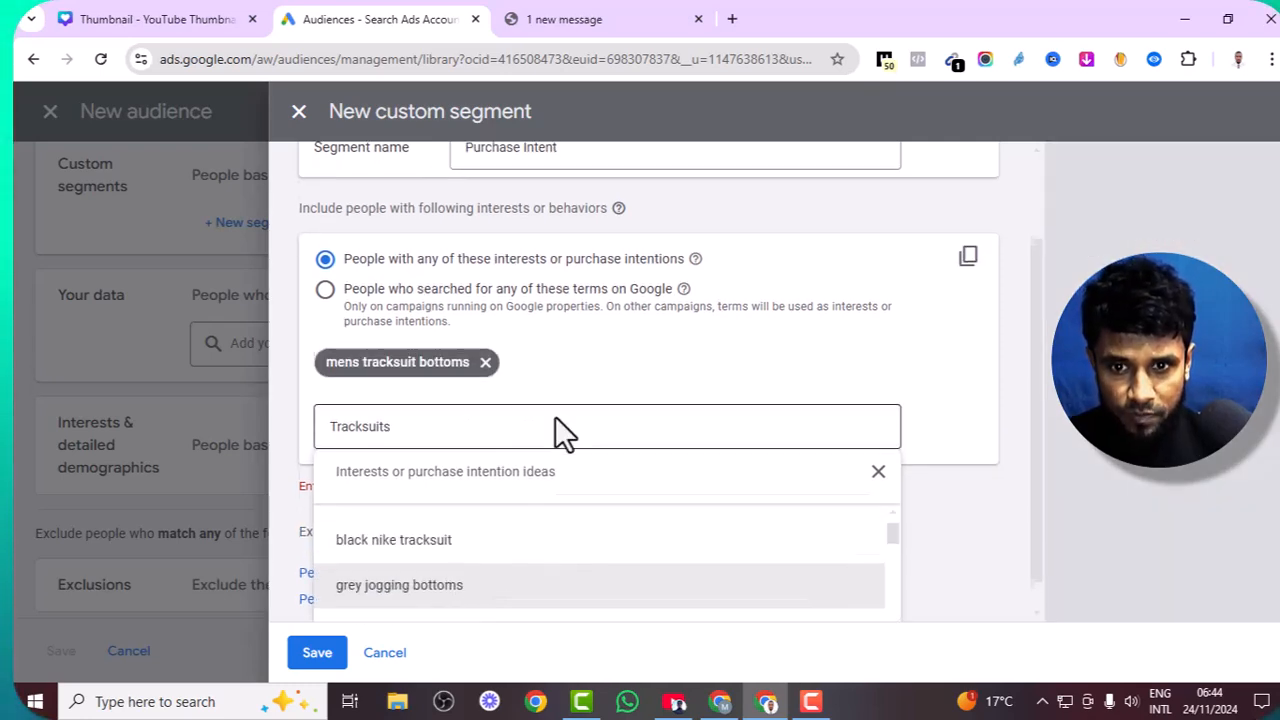
{"action": "scroll", "coordinate": [555, 416], "scroll_direction": "down", "scroll_amount": 1}
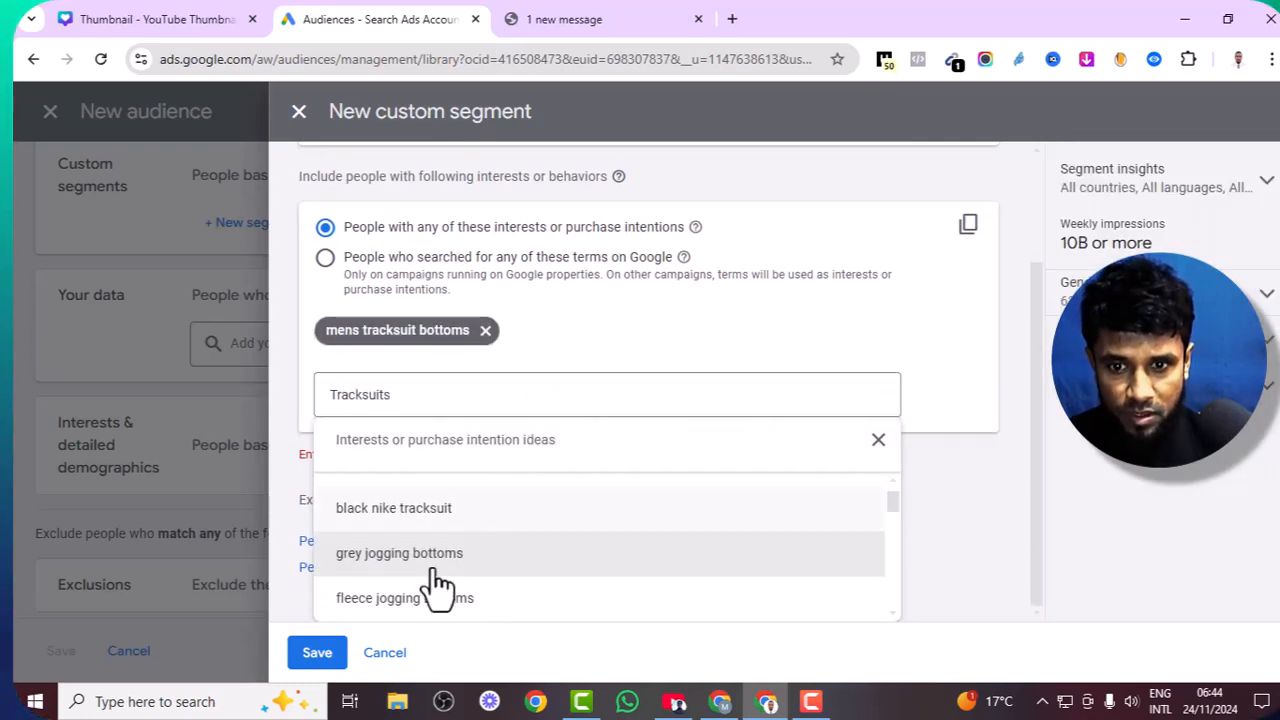
{"action": "left_click", "coordinate": [316, 648]}
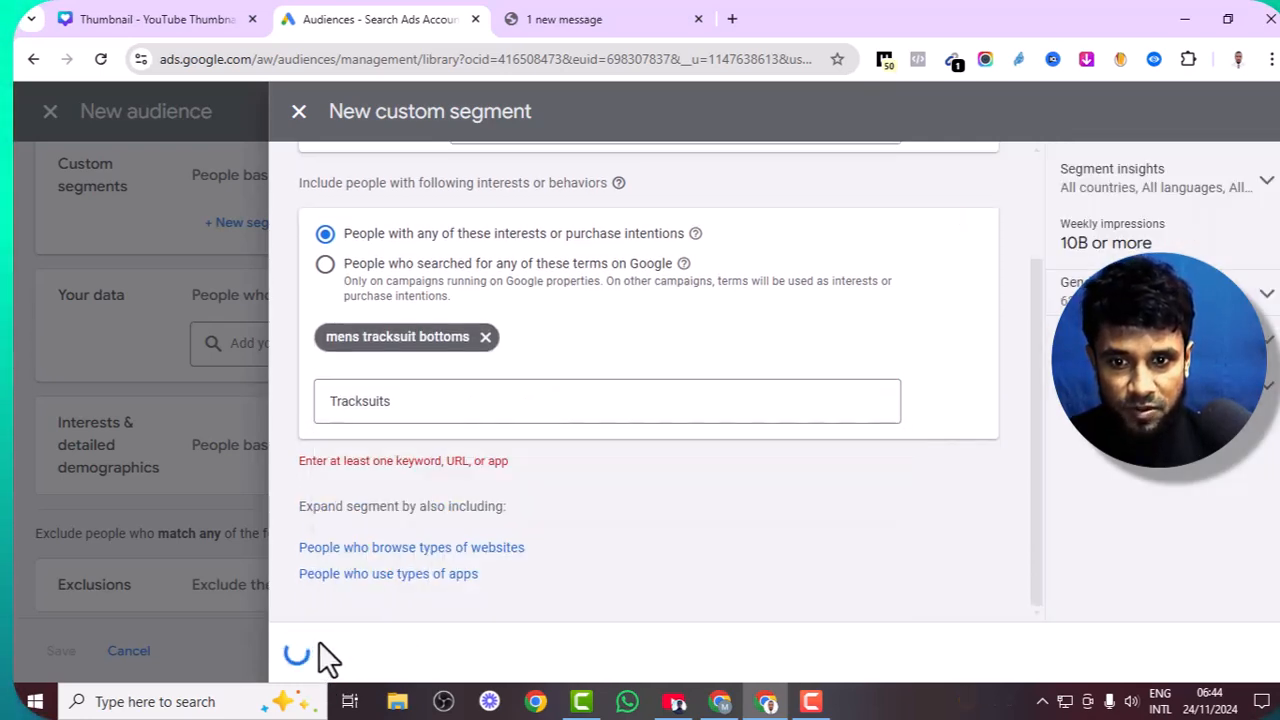
Step: Add All visitors (Google Ads), its System defined version, AdWords optimized list and Remarketing audience for essential clothe as your data, and save the audience
{"action": "scroll", "coordinate": [519, 343], "scroll_direction": "up", "scroll_amount": 2}
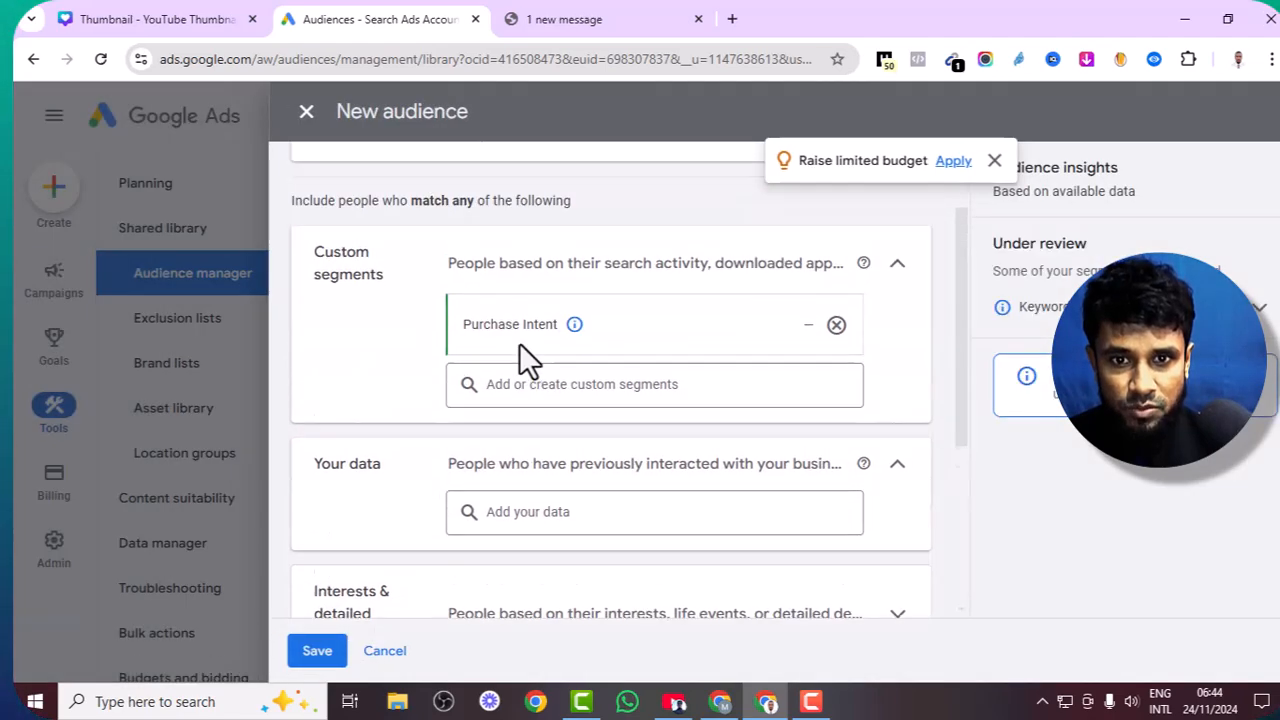
{"action": "scroll", "coordinate": [519, 343], "scroll_direction": "down", "scroll_amount": 1}
{"action": "scroll", "coordinate": [560, 380], "scroll_direction": "down", "scroll_amount": 1}
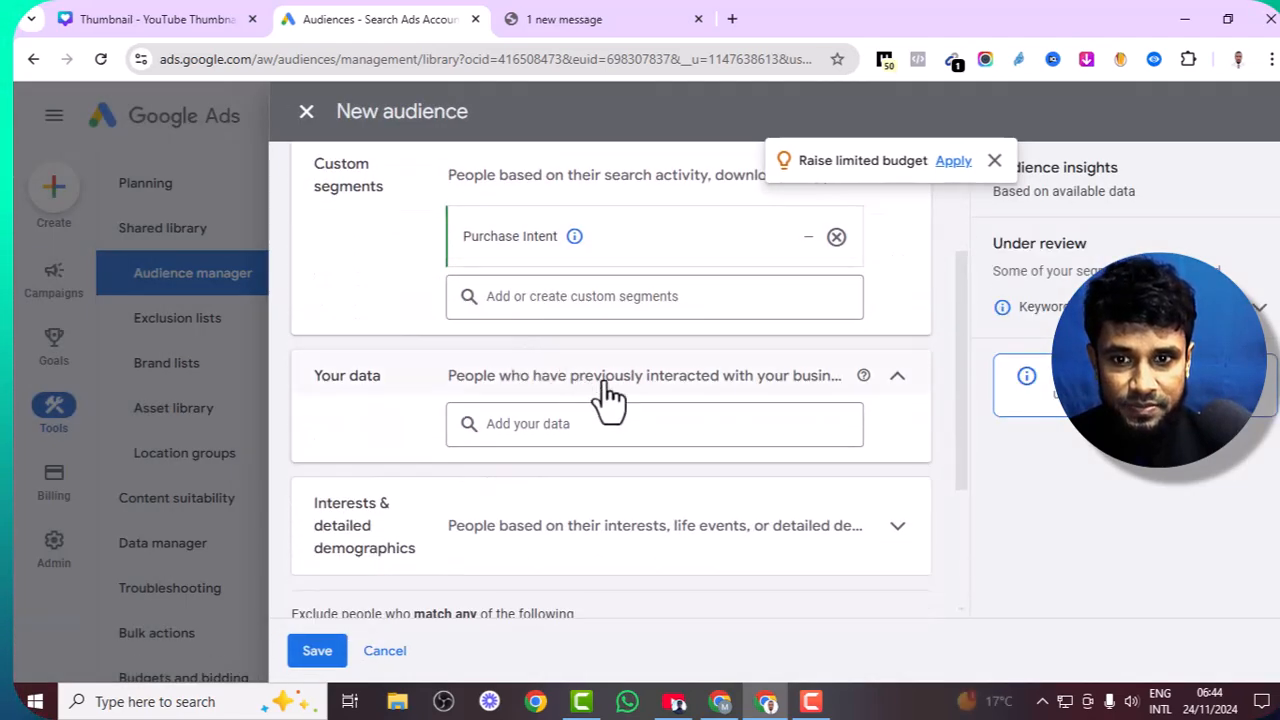
{"action": "scroll", "coordinate": [630, 412], "scroll_direction": "down", "scroll_amount": 1}
{"action": "left_click", "coordinate": [597, 337]}
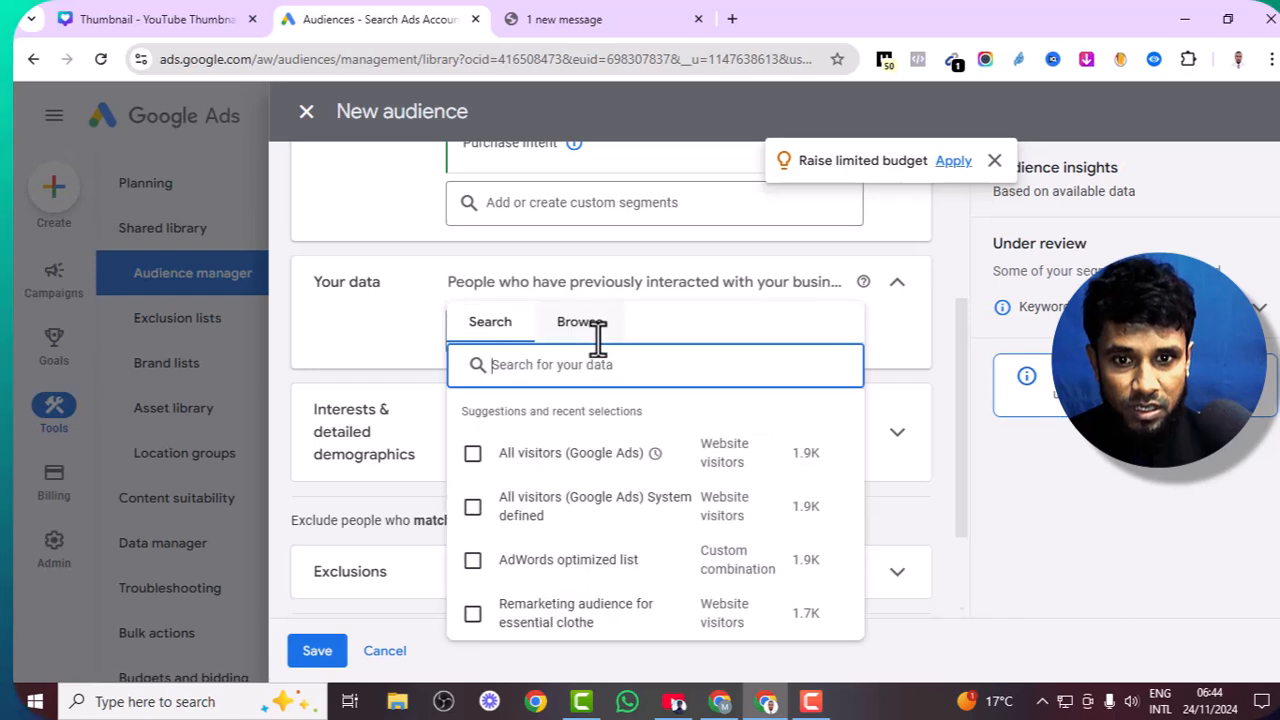
{"action": "mouse_move", "coordinate": [471, 463]}
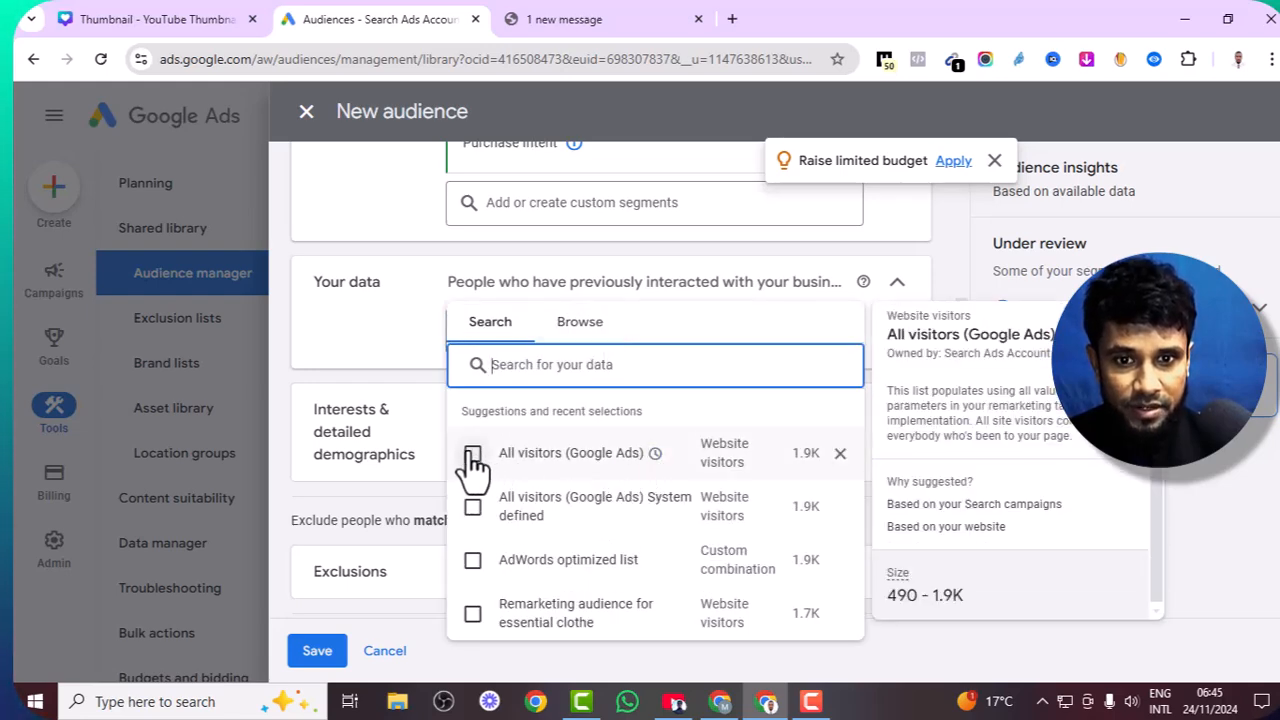
{"action": "left_click", "coordinate": [472, 456]}
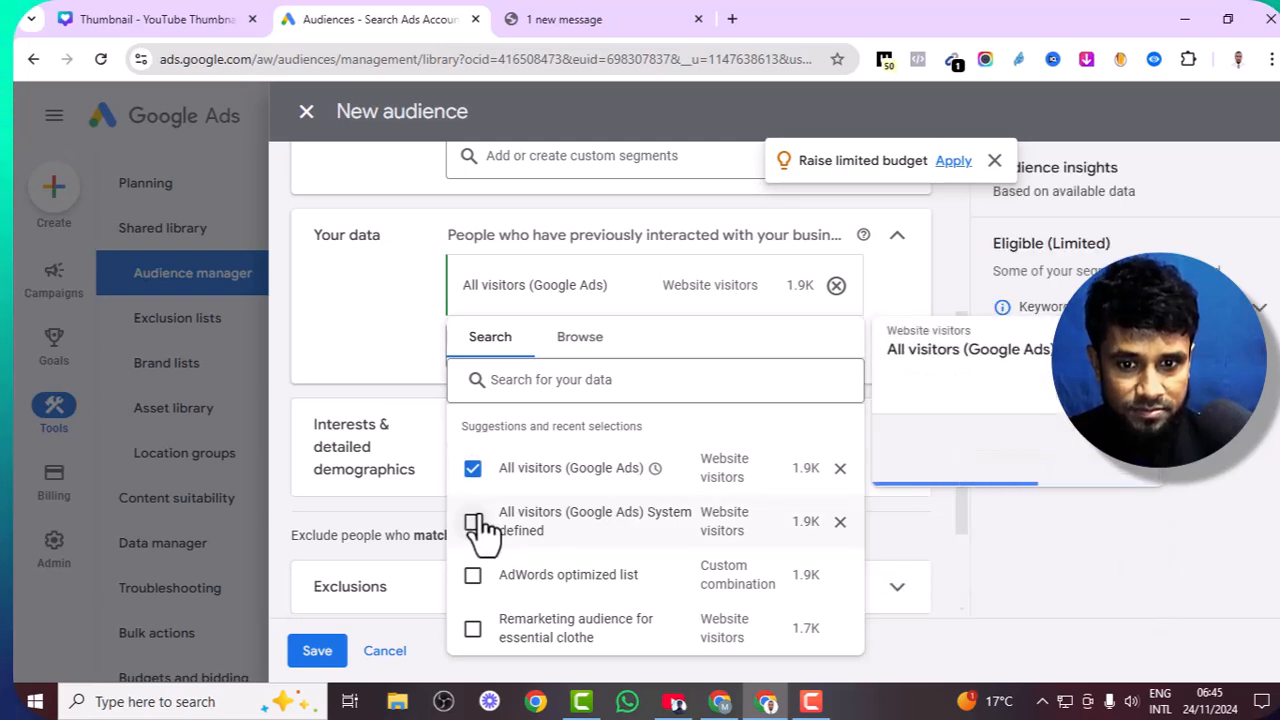
{"action": "left_click", "coordinate": [480, 526]}
{"action": "left_click", "coordinate": [472, 576]}
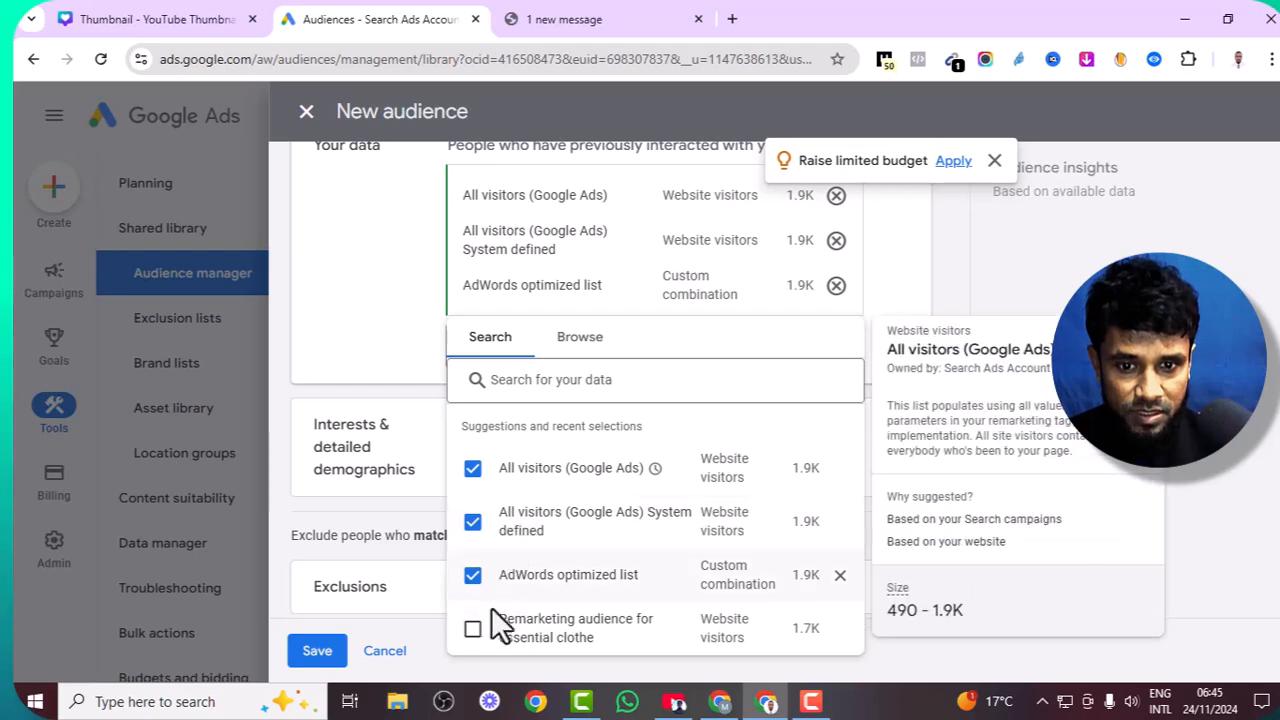
{"action": "left_click", "coordinate": [472, 630]}
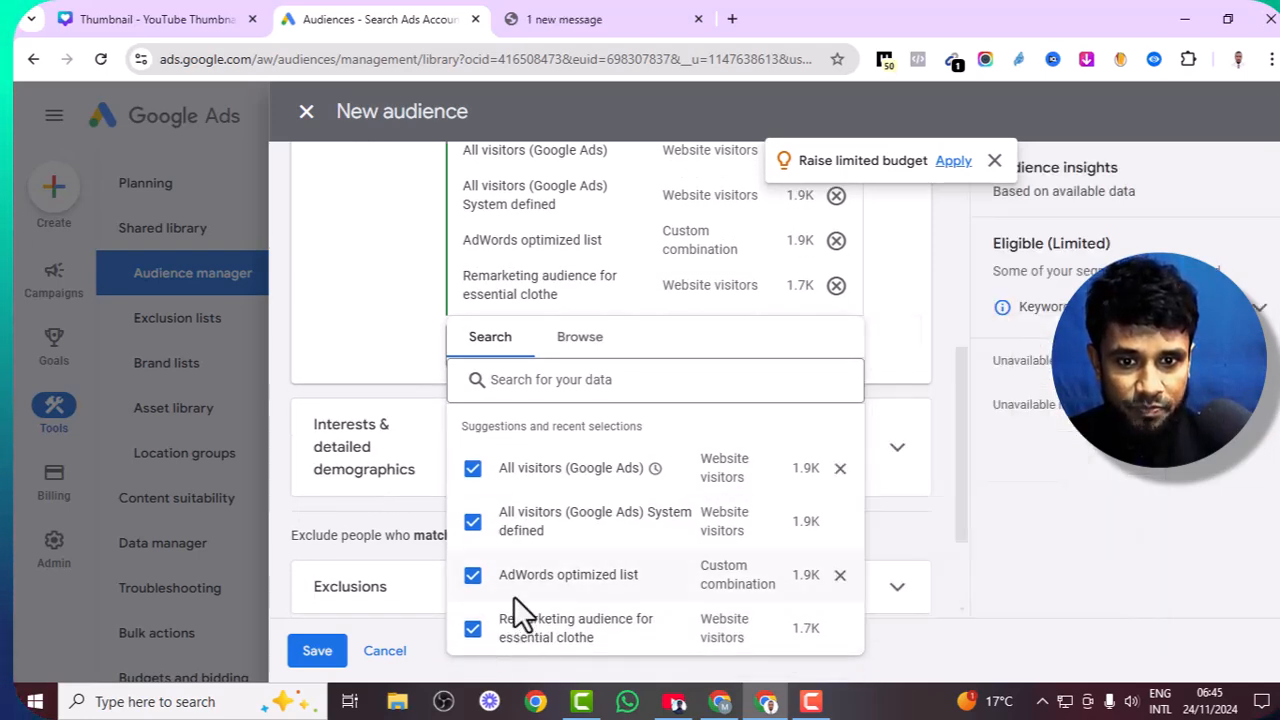
{"action": "left_click", "coordinate": [317, 655]}
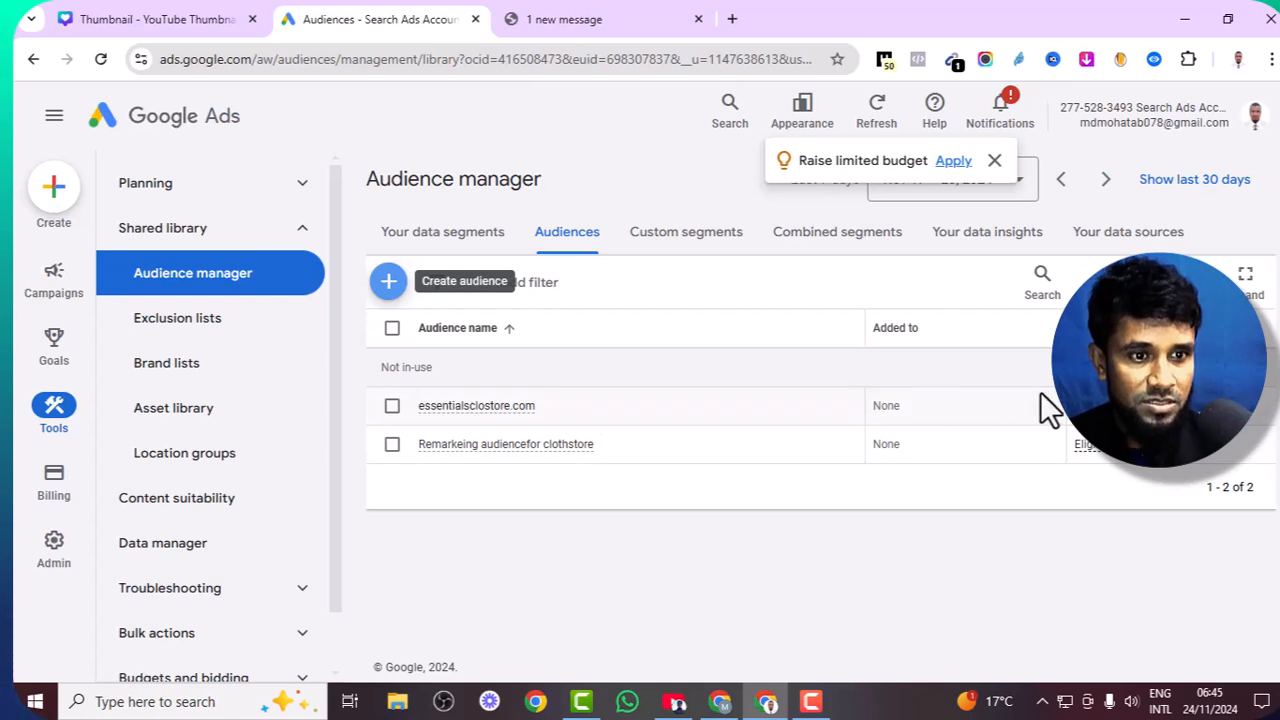
Step: Review the full list of your data segments in Audience manager
{"action": "mouse_move", "coordinate": [459, 410]}
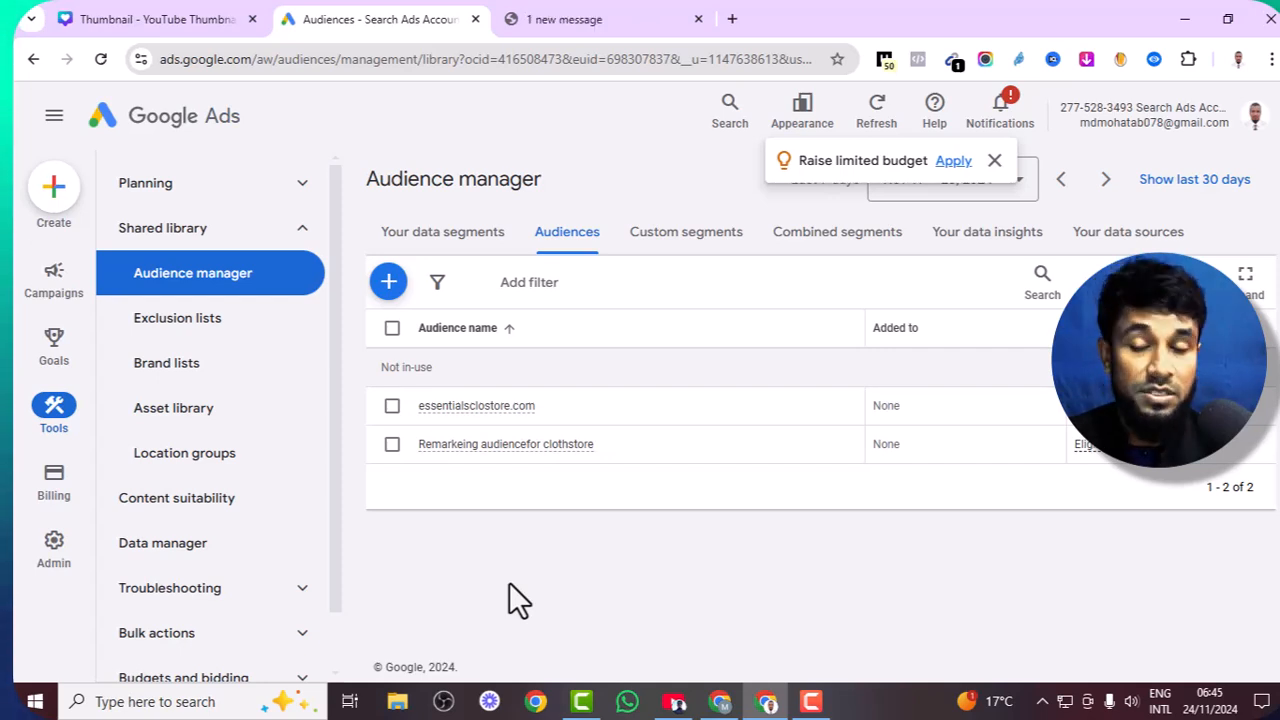
{"action": "left_click", "coordinate": [447, 245]}
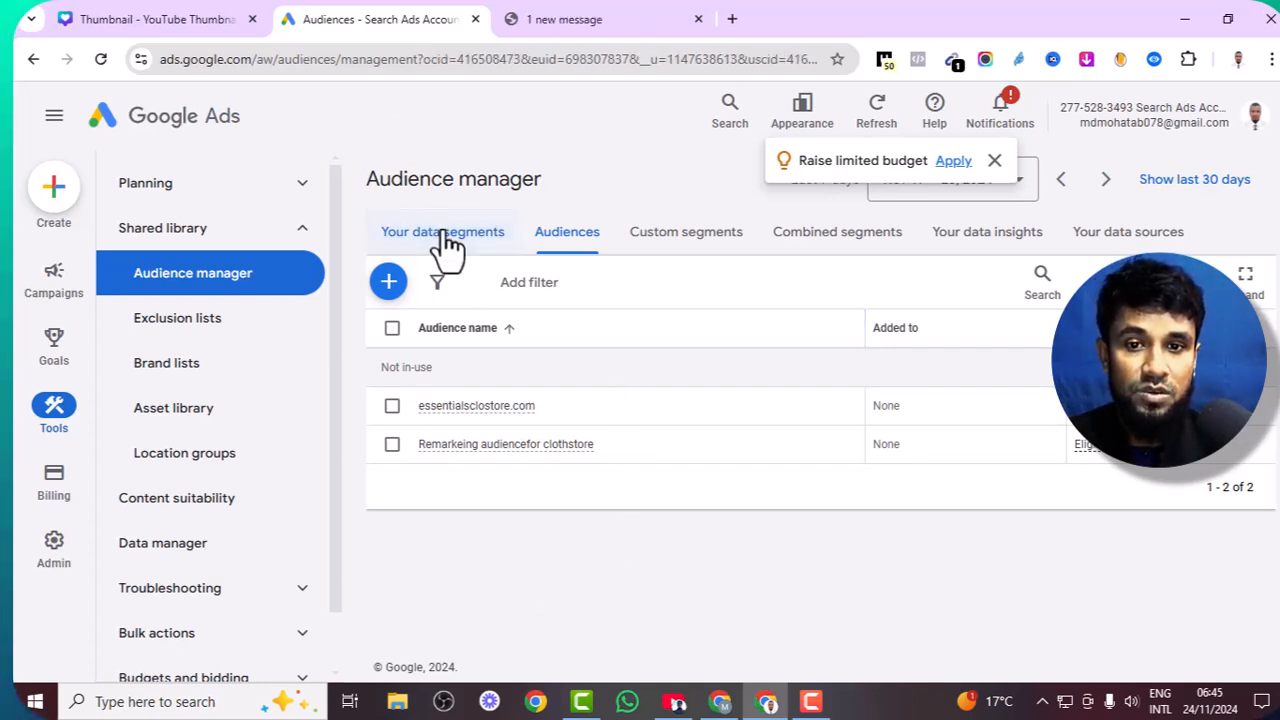
{"action": "scroll", "coordinate": [545, 250], "scroll_direction": "down", "scroll_amount": 5}
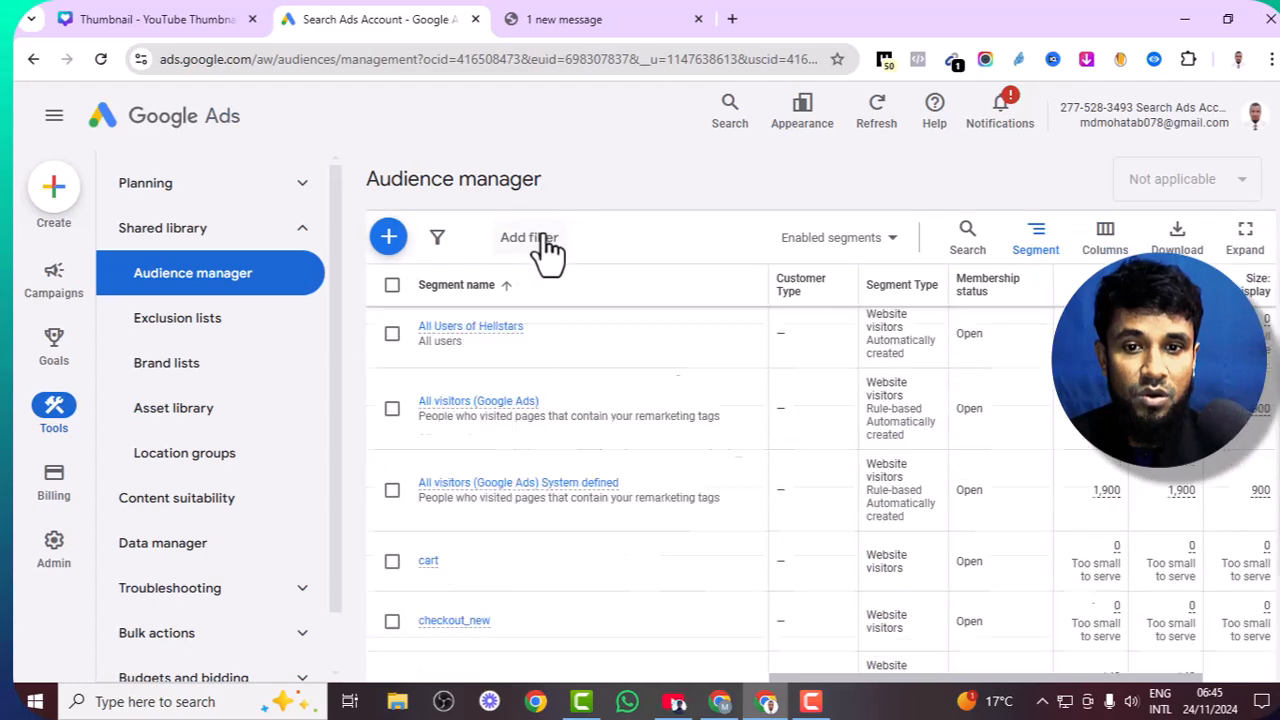
{"action": "scroll", "coordinate": [586, 450], "scroll_direction": "up", "scroll_amount": 5}
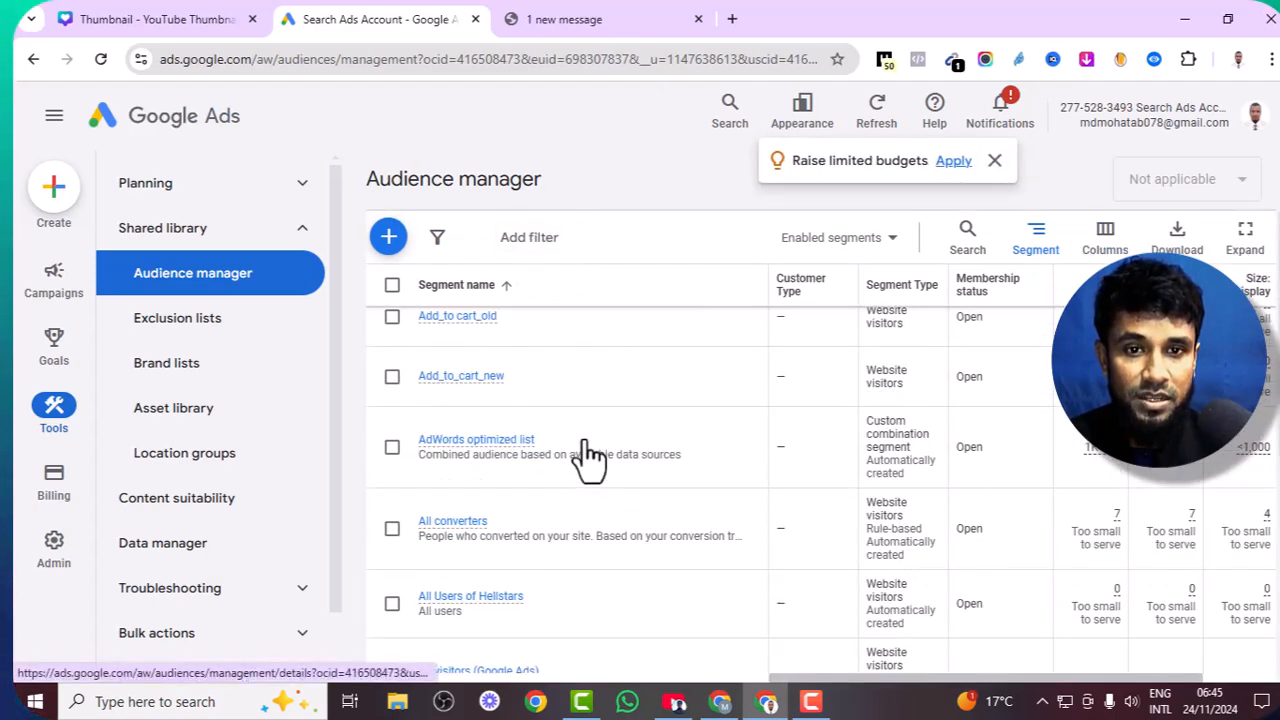
{"action": "scroll", "coordinate": [623, 340], "scroll_direction": "down", "scroll_amount": 3}
{"action": "scroll", "coordinate": [620, 395], "scroll_direction": "down", "scroll_amount": 3}
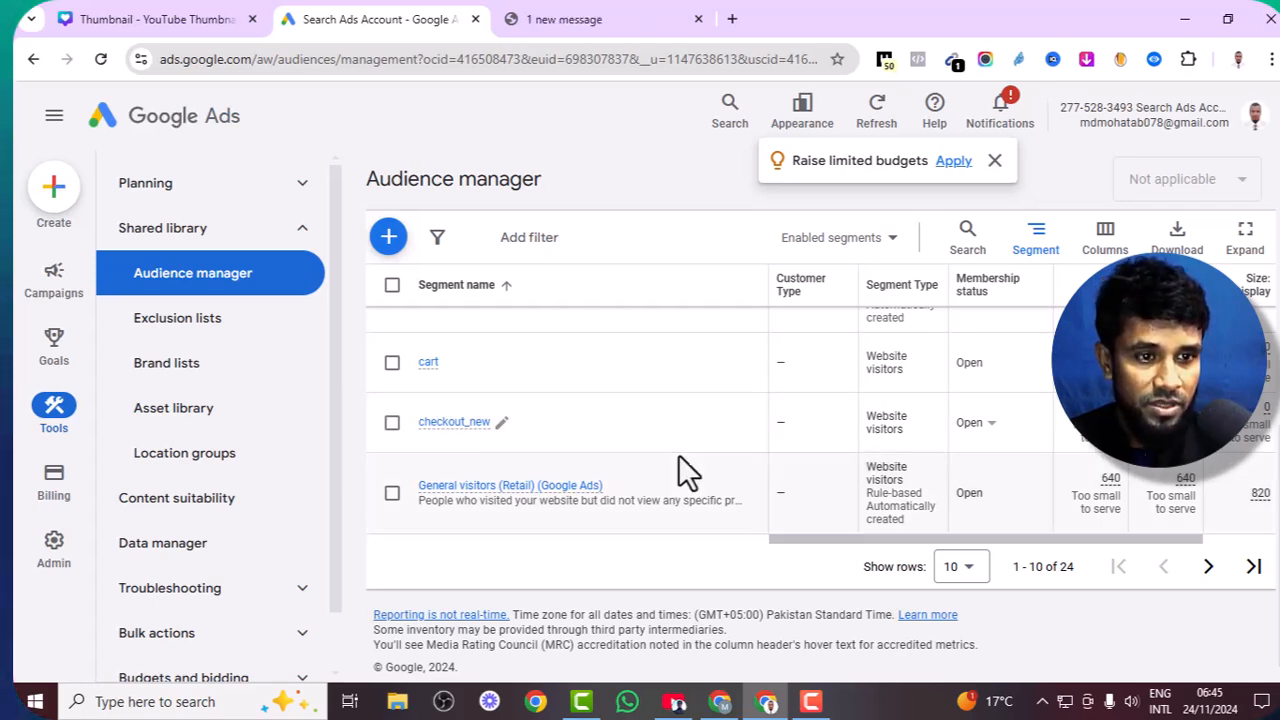
{"action": "scroll", "coordinate": [651, 466], "scroll_direction": "up", "scroll_amount": 6}
{"action": "scroll", "coordinate": [692, 362], "scroll_direction": "down", "scroll_amount": 1}
{"action": "scroll", "coordinate": [820, 315], "scroll_direction": "up", "scroll_amount": 5}
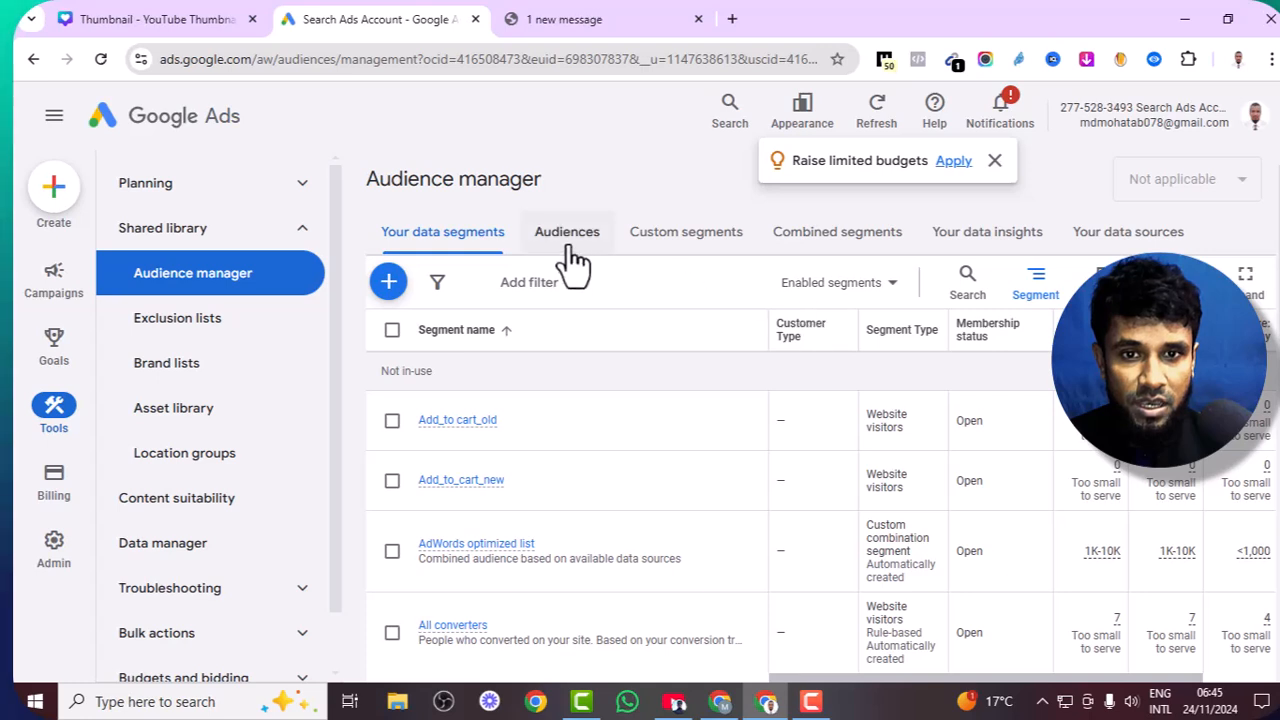
Step: Look through the audiences, custom segments and combined segments, and examine the data insights for the All visitors (Google Ads) segment
{"action": "left_click", "coordinate": [572, 254]}
{"action": "left_click", "coordinate": [665, 245]}
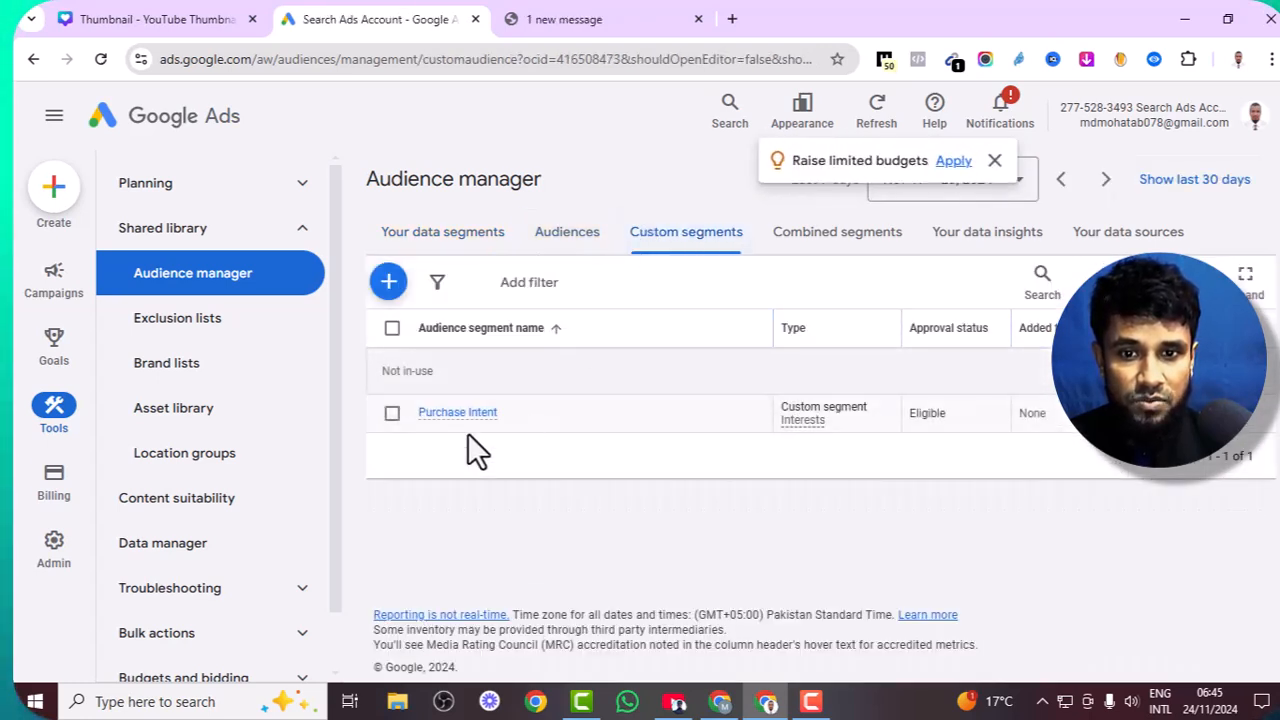
{"action": "left_click", "coordinate": [858, 246]}
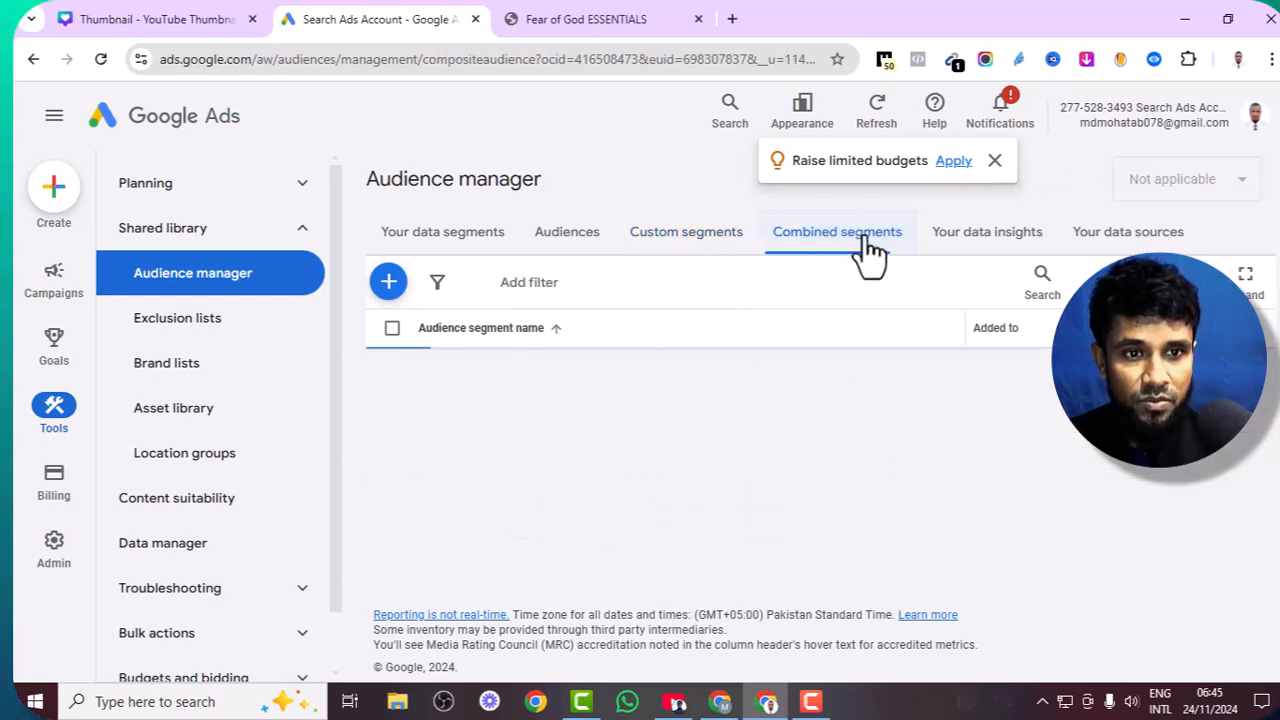
{"action": "left_click", "coordinate": [978, 242]}
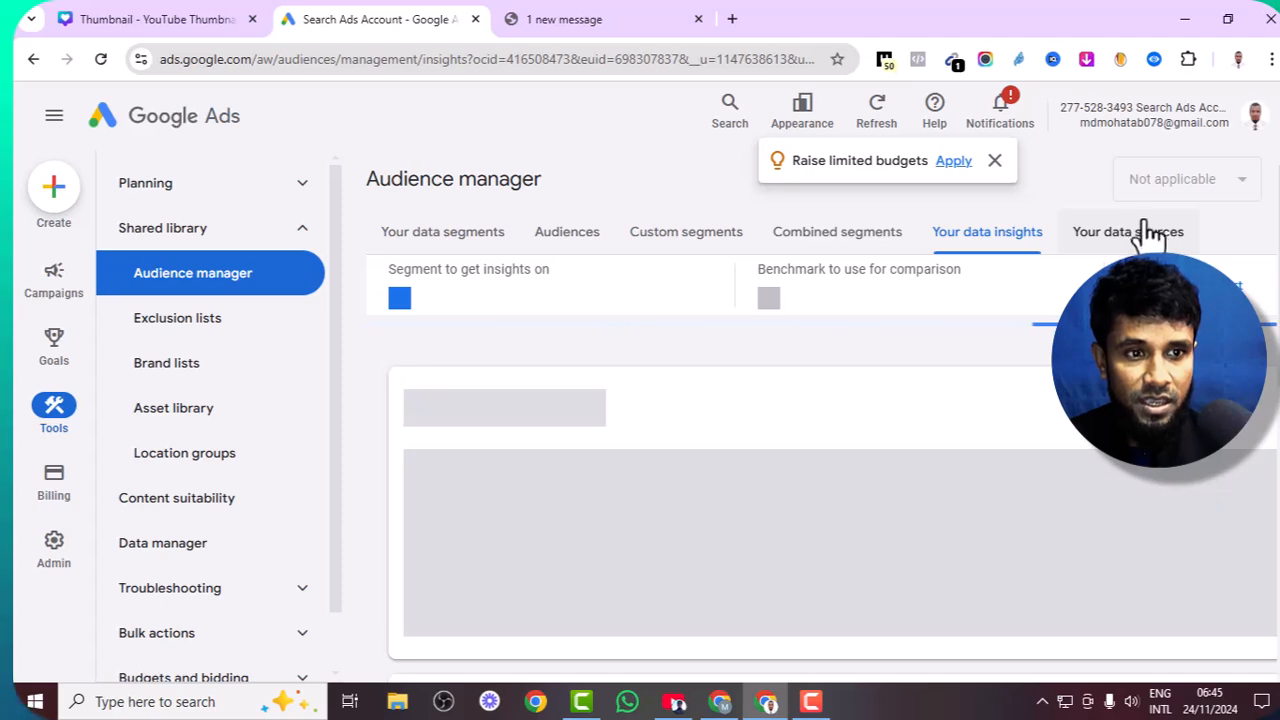
{"action": "scroll", "coordinate": [1080, 249], "scroll_direction": "down", "scroll_amount": 5}
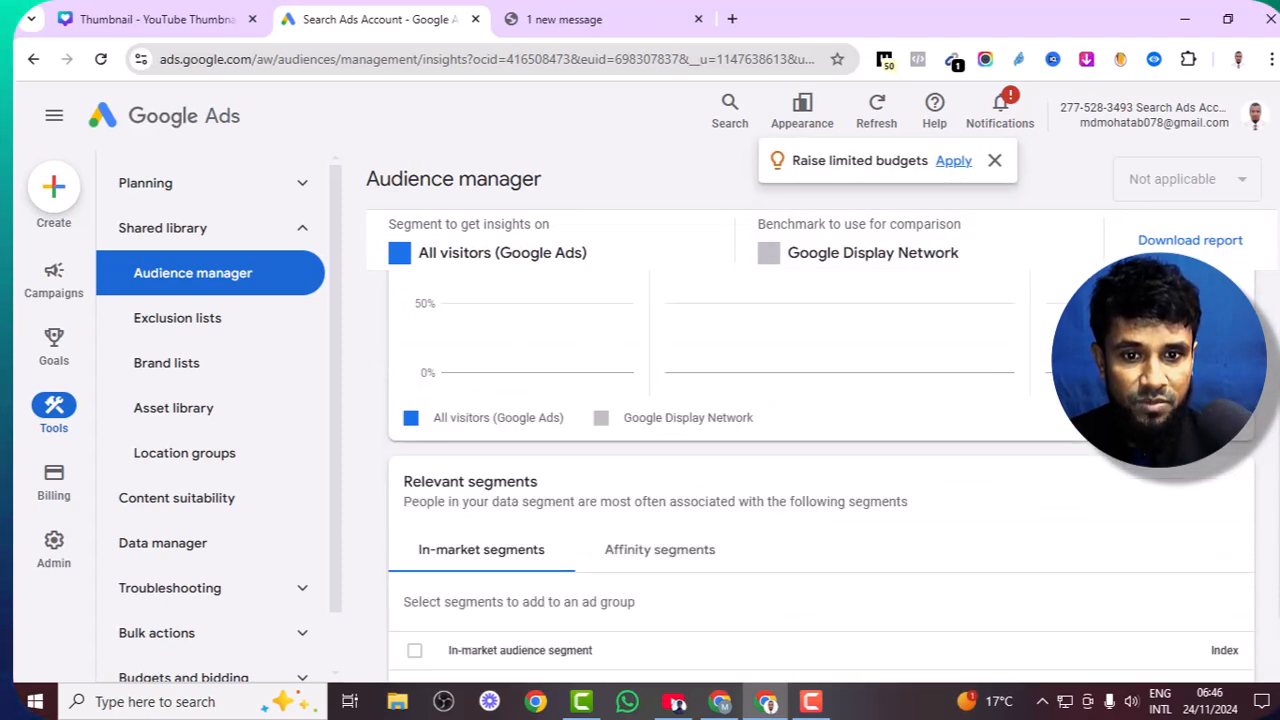
{"action": "left_click", "coordinate": [672, 464]}
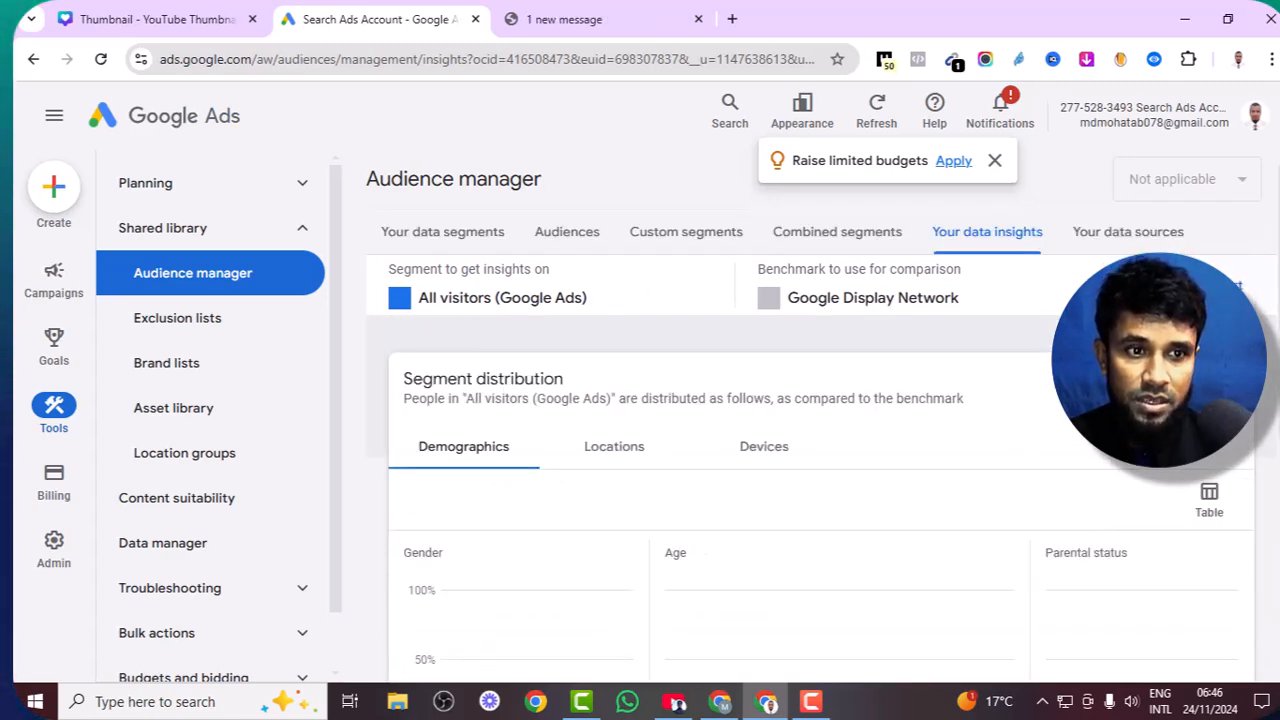
Step: Examine all the data sources available in Audience manager, and revisit the lists of your data segments and audiences
{"action": "left_click", "coordinate": [1127, 245]}
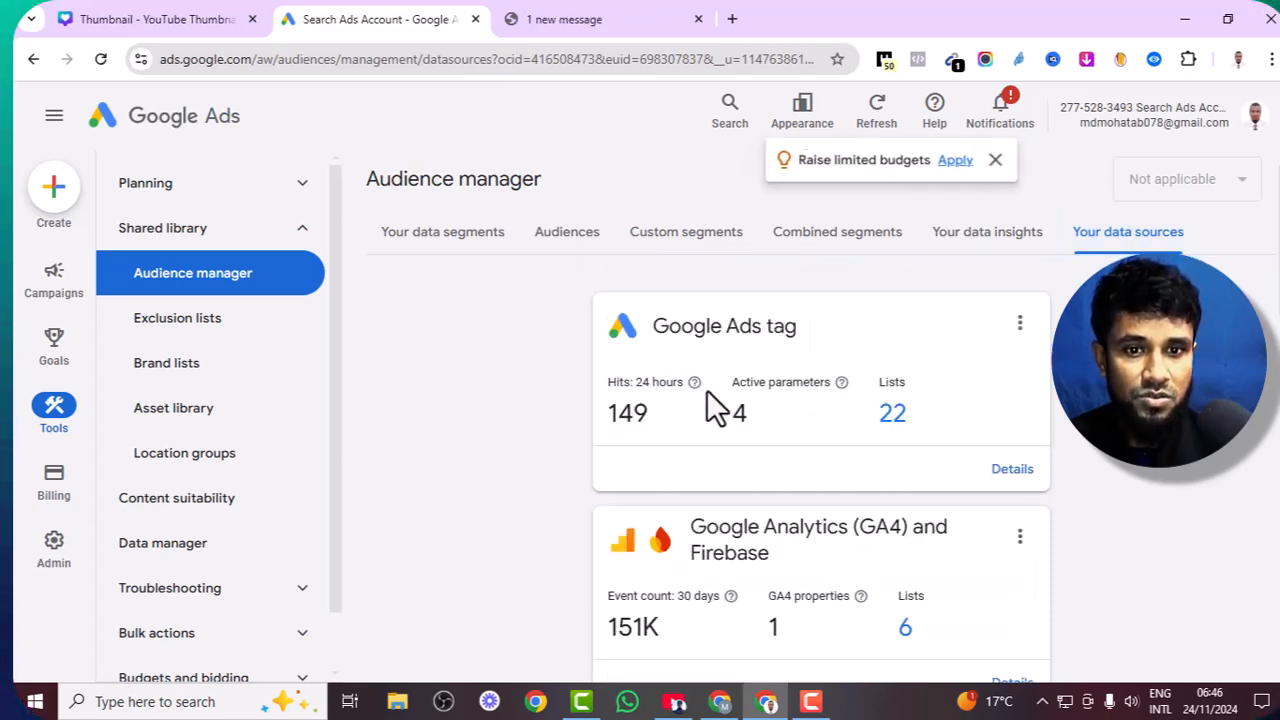
{"action": "scroll", "coordinate": [706, 389], "scroll_direction": "down", "scroll_amount": 3}
{"action": "scroll", "coordinate": [706, 389], "scroll_direction": "down", "scroll_amount": 3}
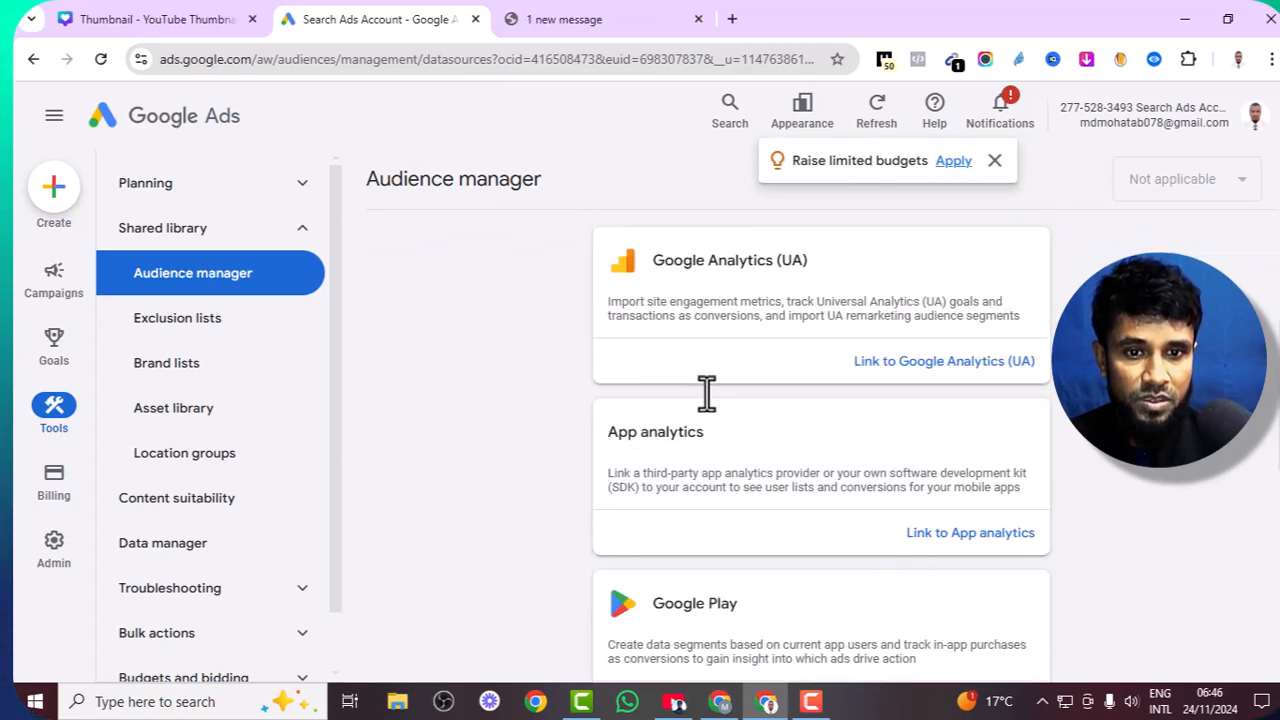
{"action": "scroll", "coordinate": [706, 391], "scroll_direction": "down", "scroll_amount": 5}
{"action": "scroll", "coordinate": [706, 391], "scroll_direction": "up", "scroll_amount": 10}
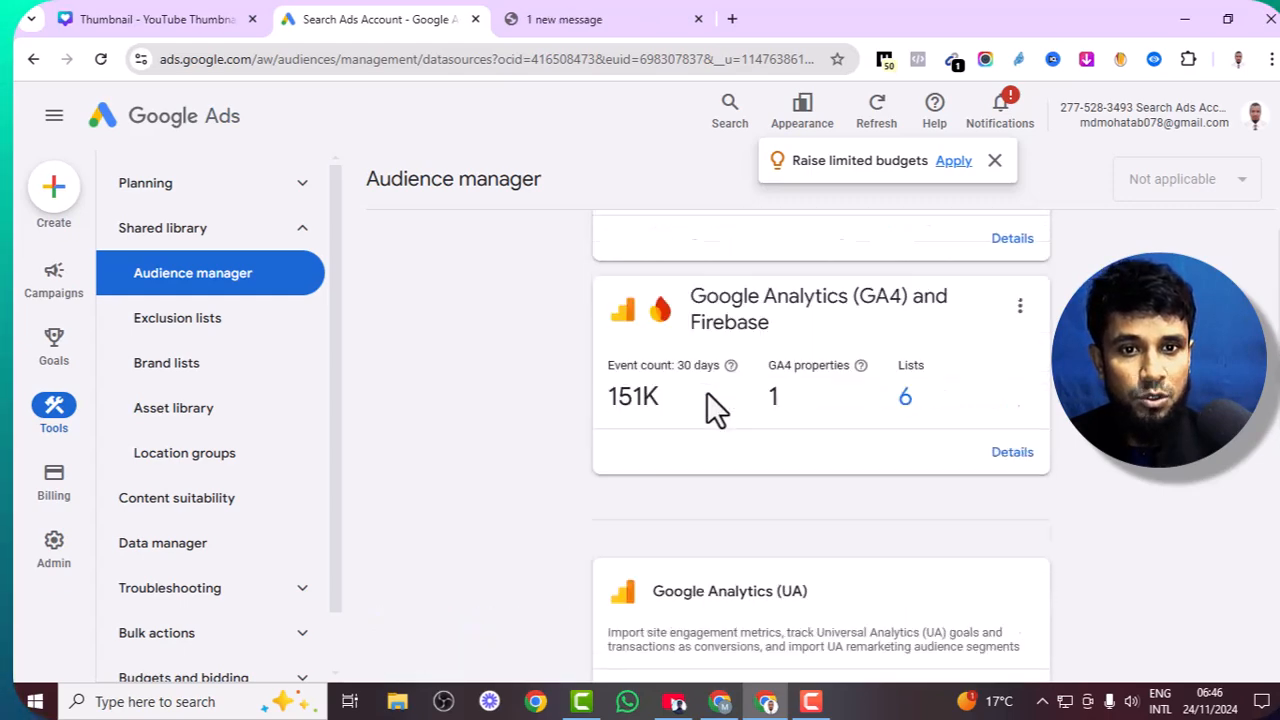
{"action": "scroll", "coordinate": [706, 391], "scroll_direction": "down", "scroll_amount": 1}
{"action": "scroll", "coordinate": [664, 386], "scroll_direction": "up", "scroll_amount": 1}
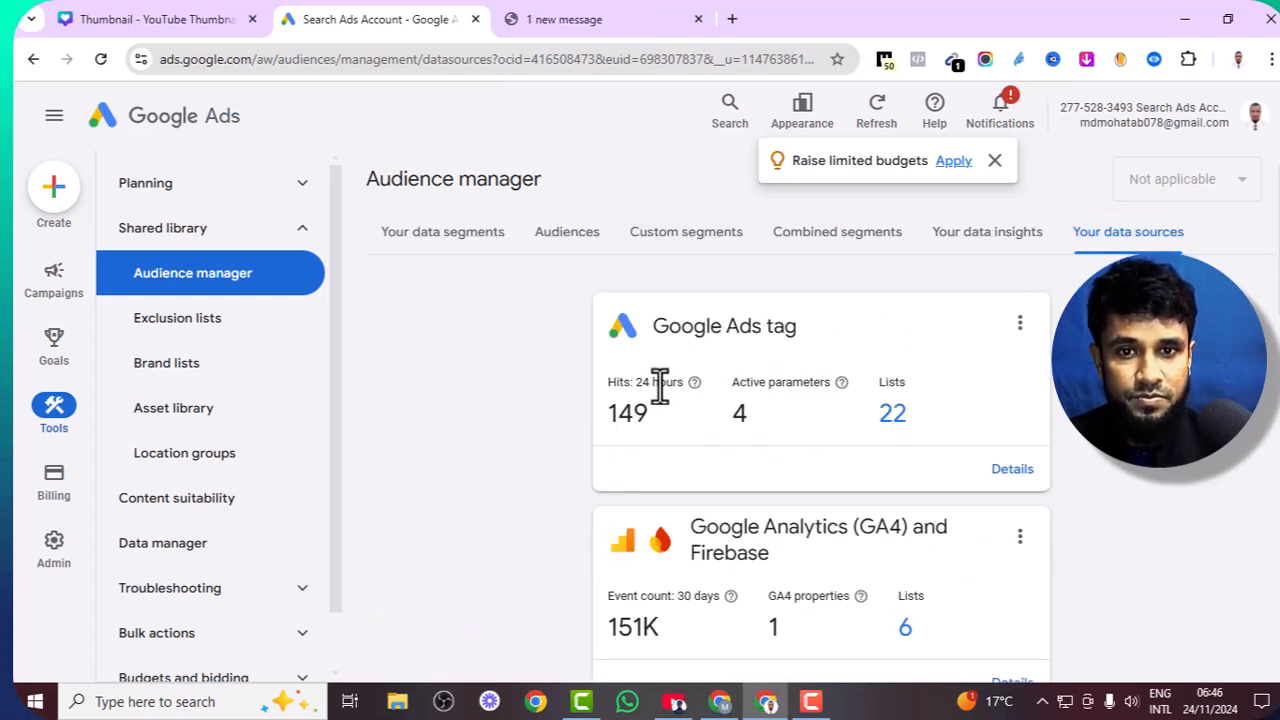
{"action": "left_click", "coordinate": [441, 238]}
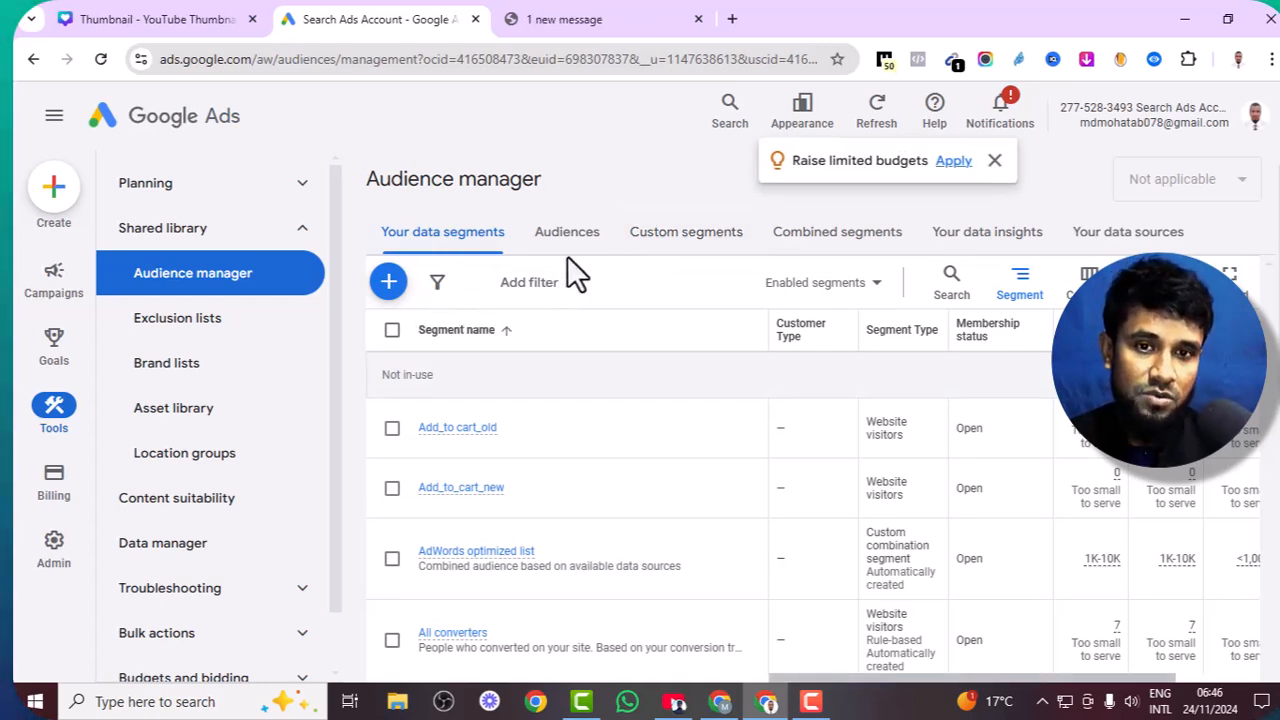
{"action": "left_click", "coordinate": [557, 240]}
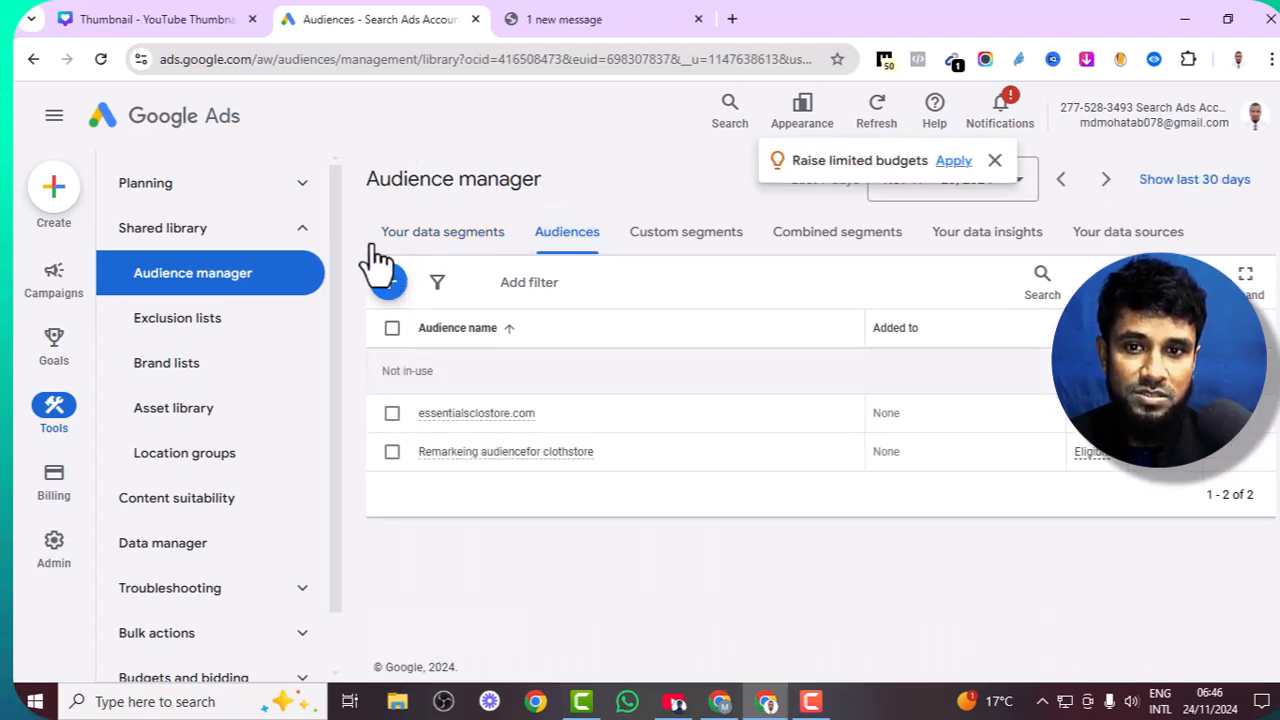